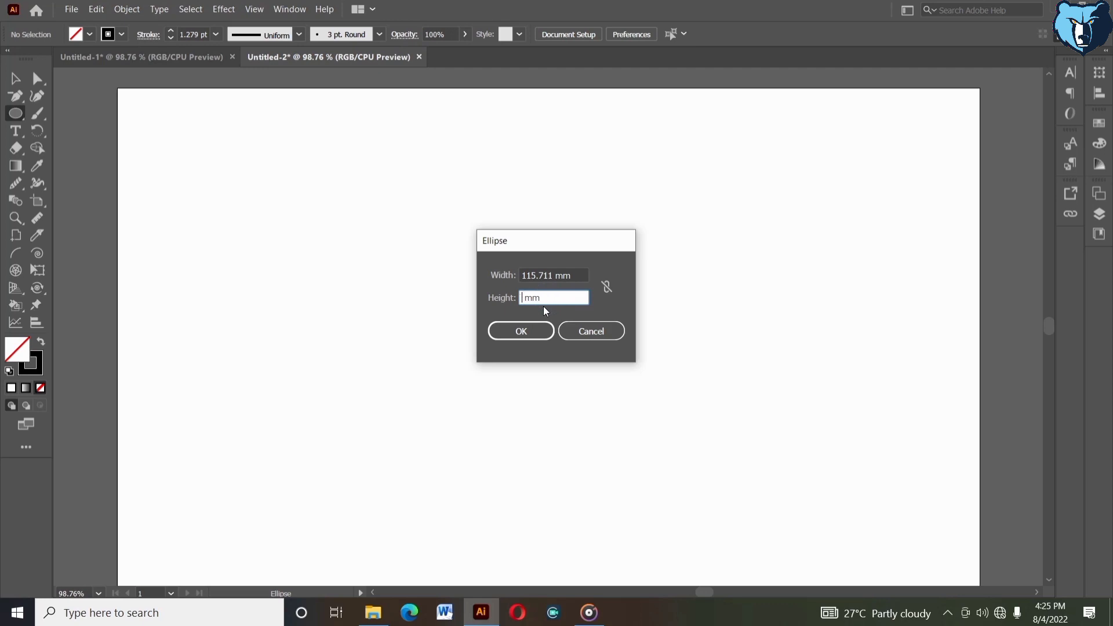
# - Create an ellipse 115.711 mm wide and 76.2 mm high and centre it horizontally and vertically on the artboard
pyautogui.write('76.2')
pyautogui.click(521, 331)
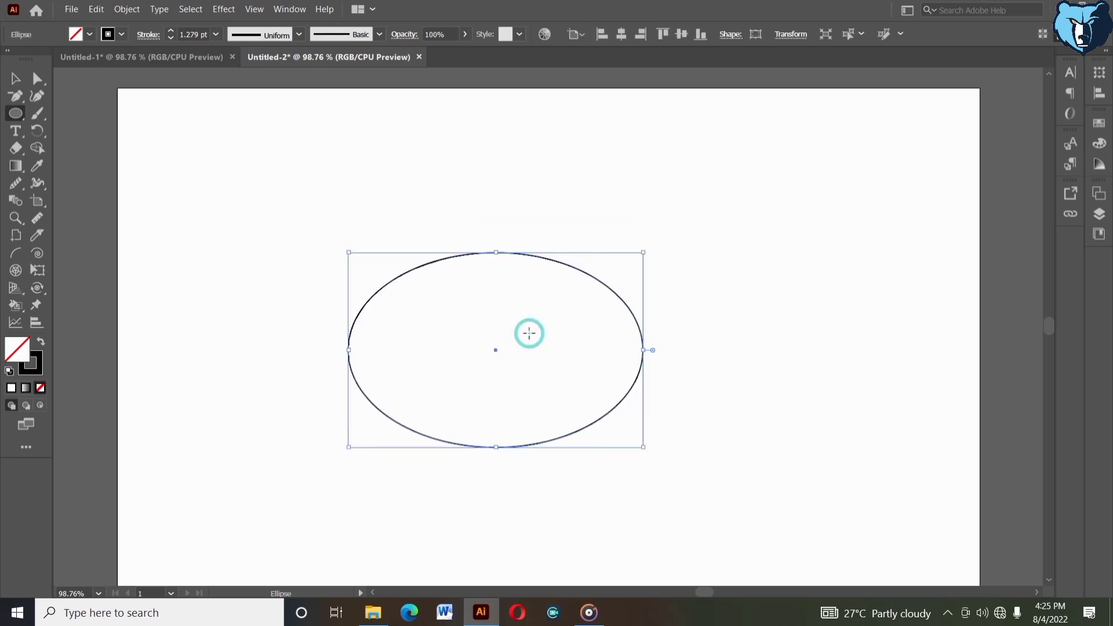
pyautogui.press('v')
pyautogui.click(622, 36)
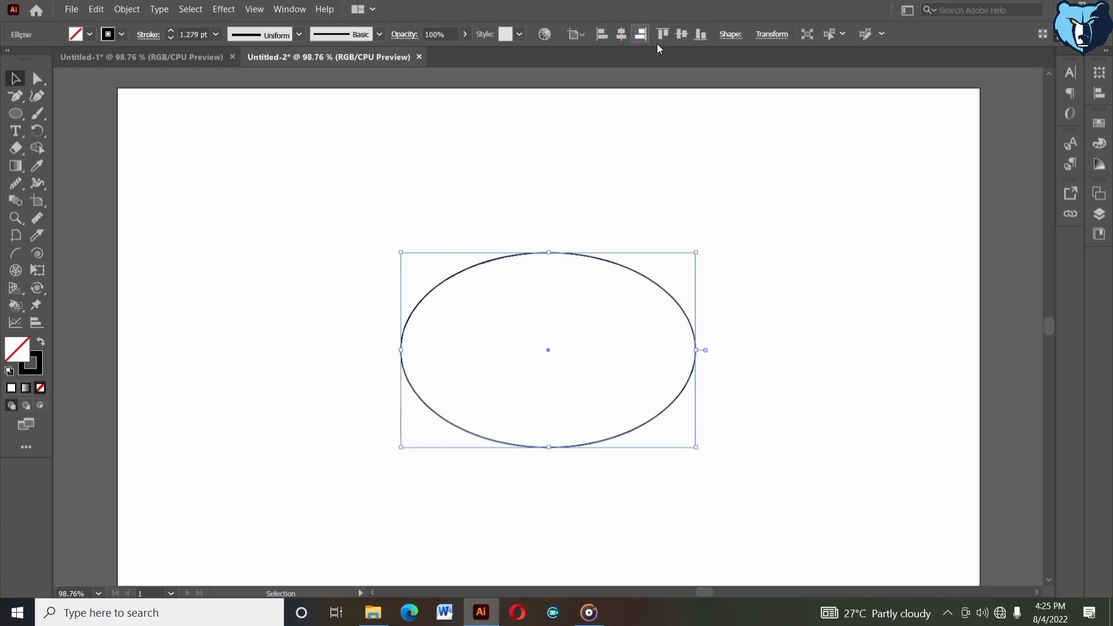
pyautogui.click(681, 34)
pyautogui.click(717, 235)
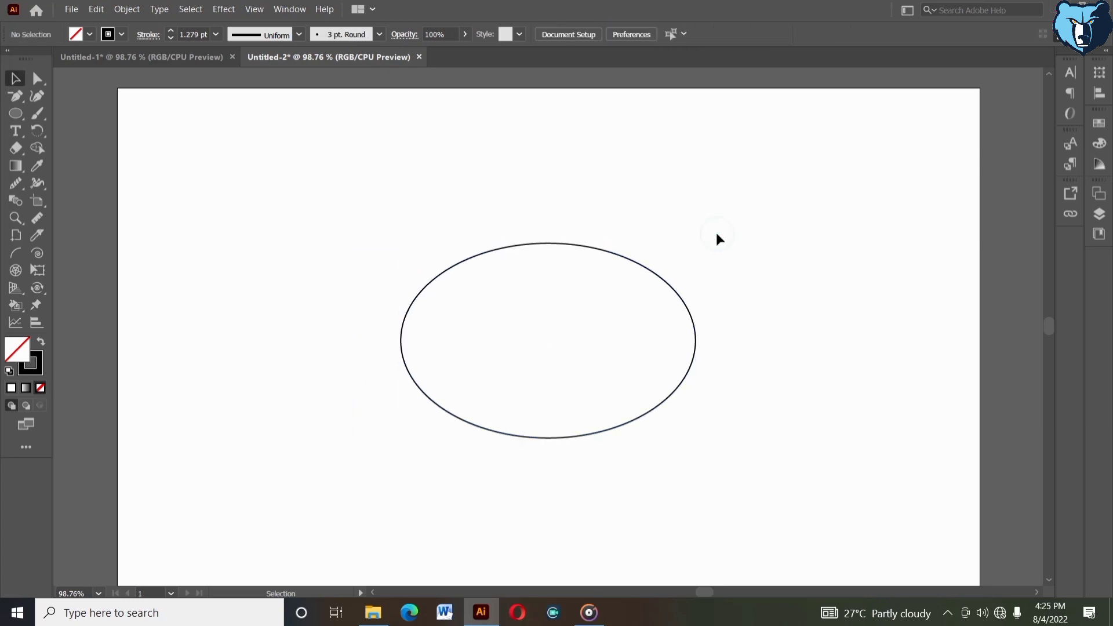
# - Create a second ellipse 86.783 mm wide and 46.124 mm high above the first one
pyautogui.click(15, 114)
pyautogui.click(418, 134)
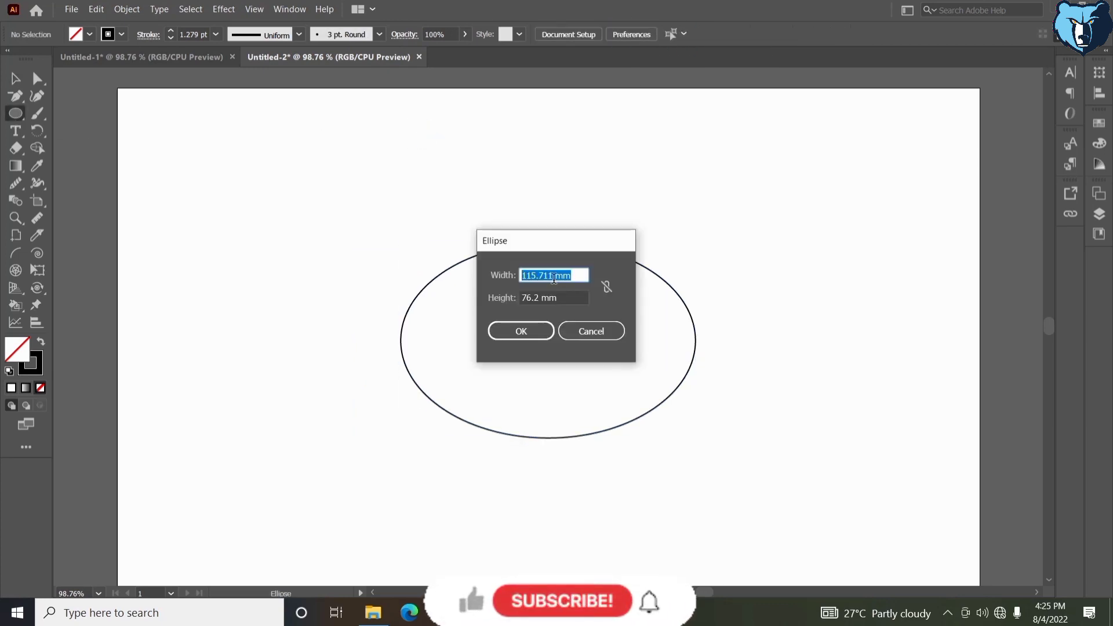
pyautogui.press('BackSpace')
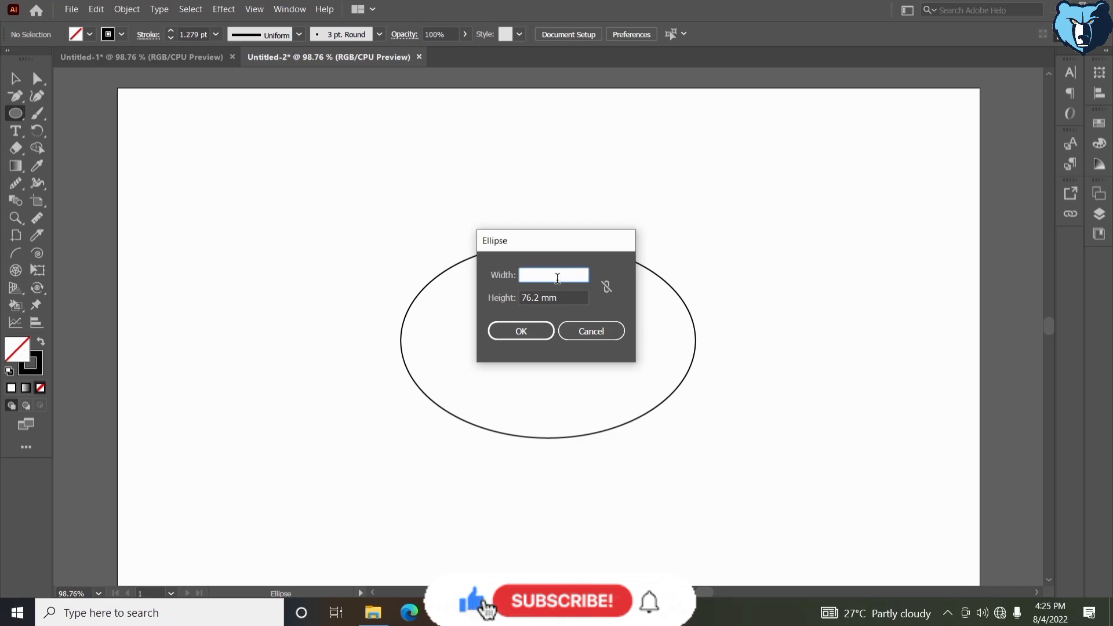
pyautogui.write('86.7')
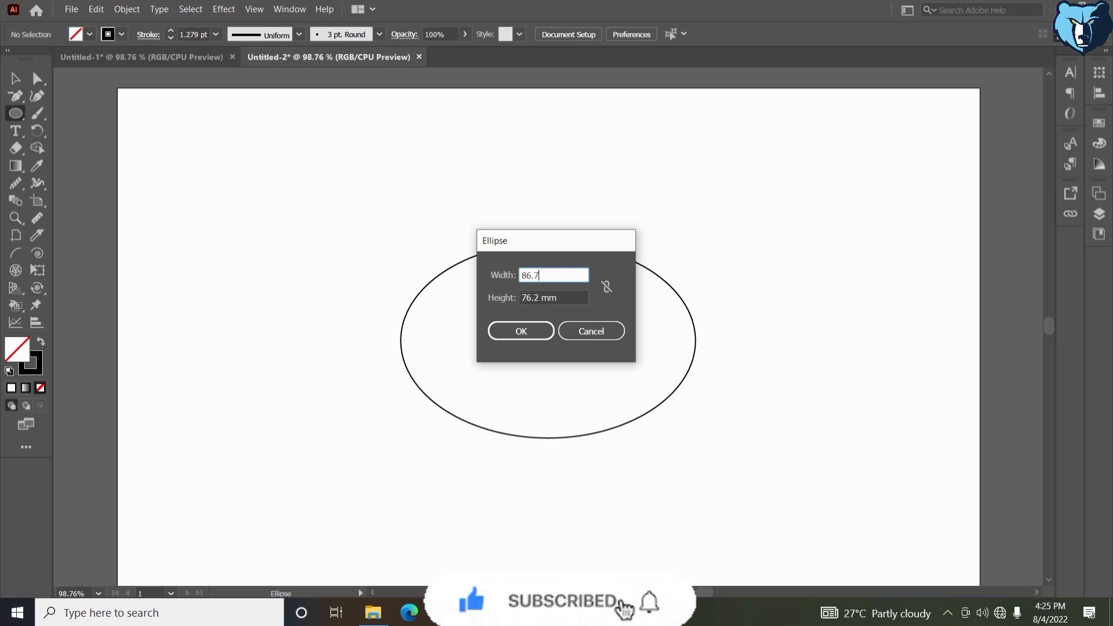
pyautogui.write('83')
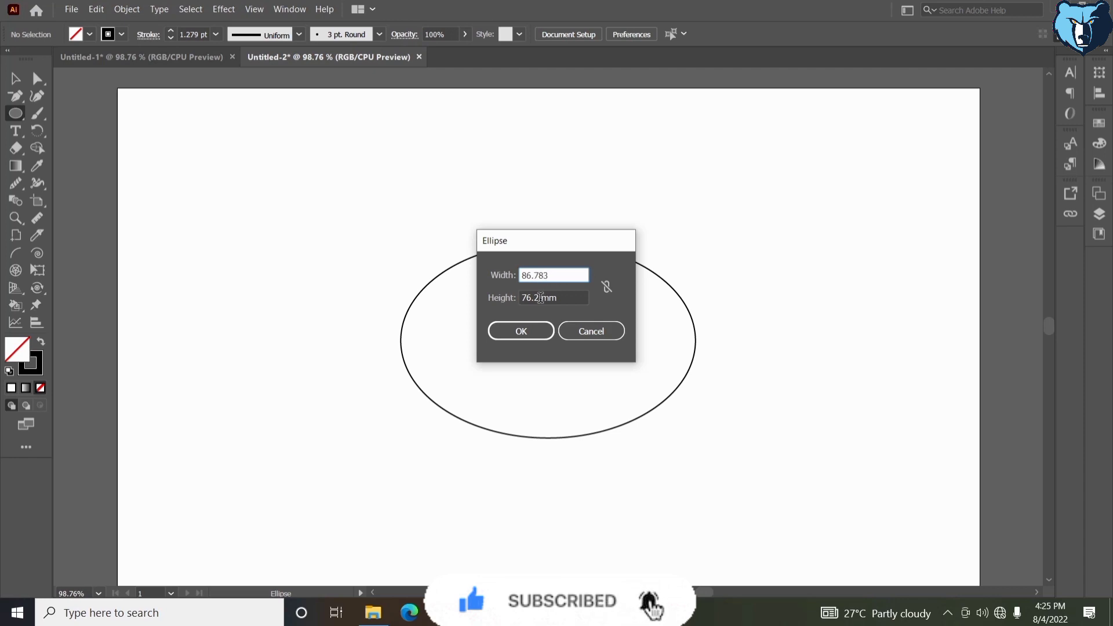
pyautogui.doubleClick(541, 298)
pyautogui.write('7')
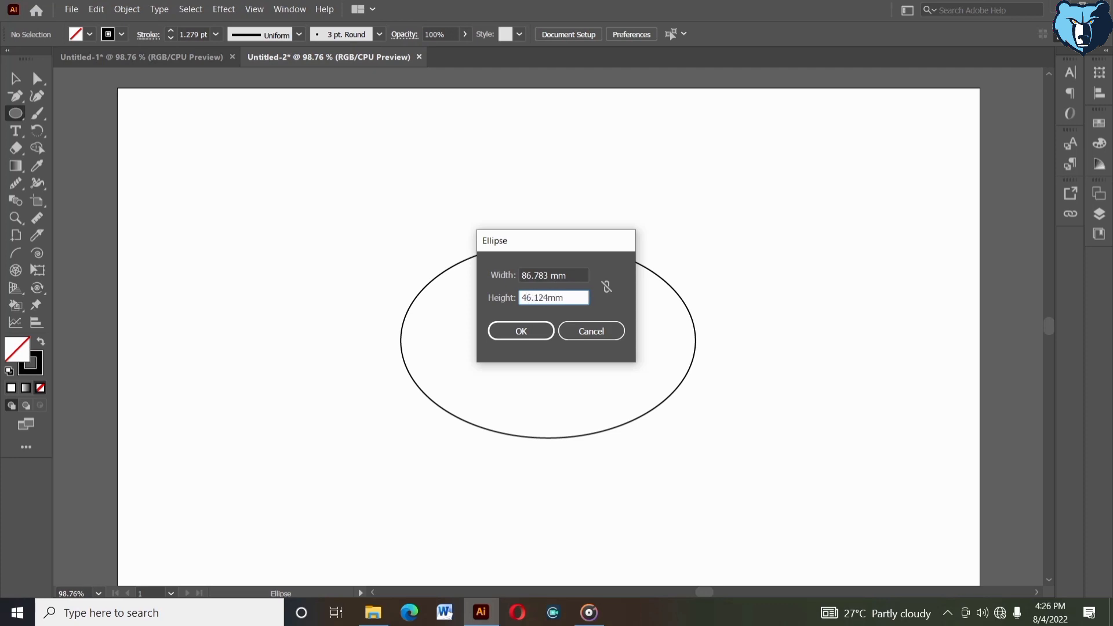
pyautogui.click(531, 331)
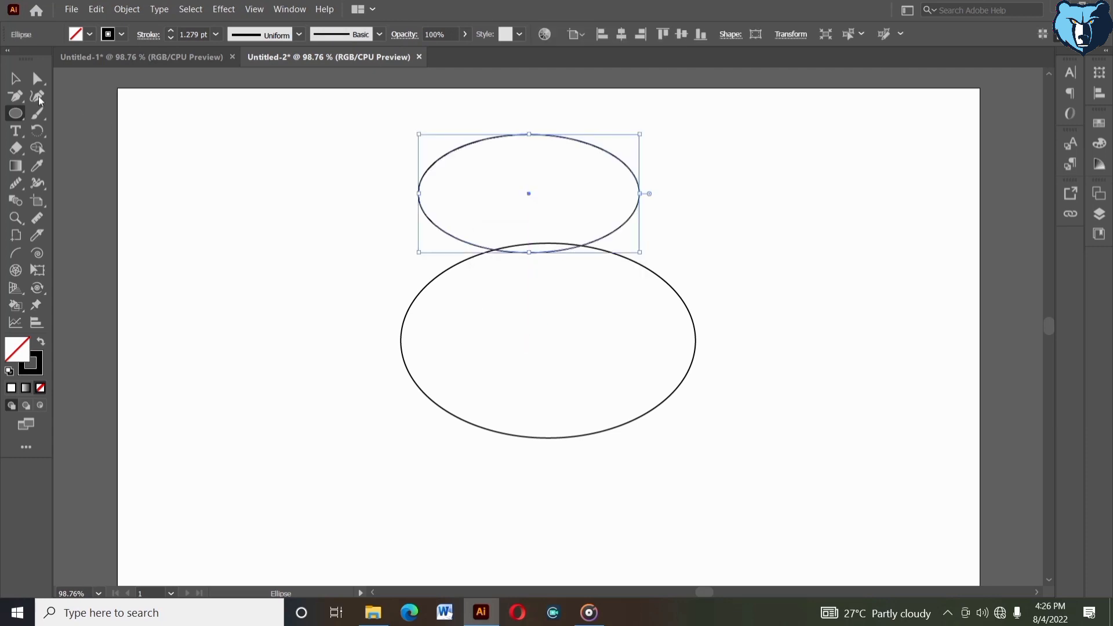
# - Align the two ellipses to each other's horizontal and vertical centres so they form a concentric ring
pyautogui.click(15, 78)
pyautogui.click(331, 246)
pyautogui.moveTo(377, 192); pyautogui.dragTo(603, 249)
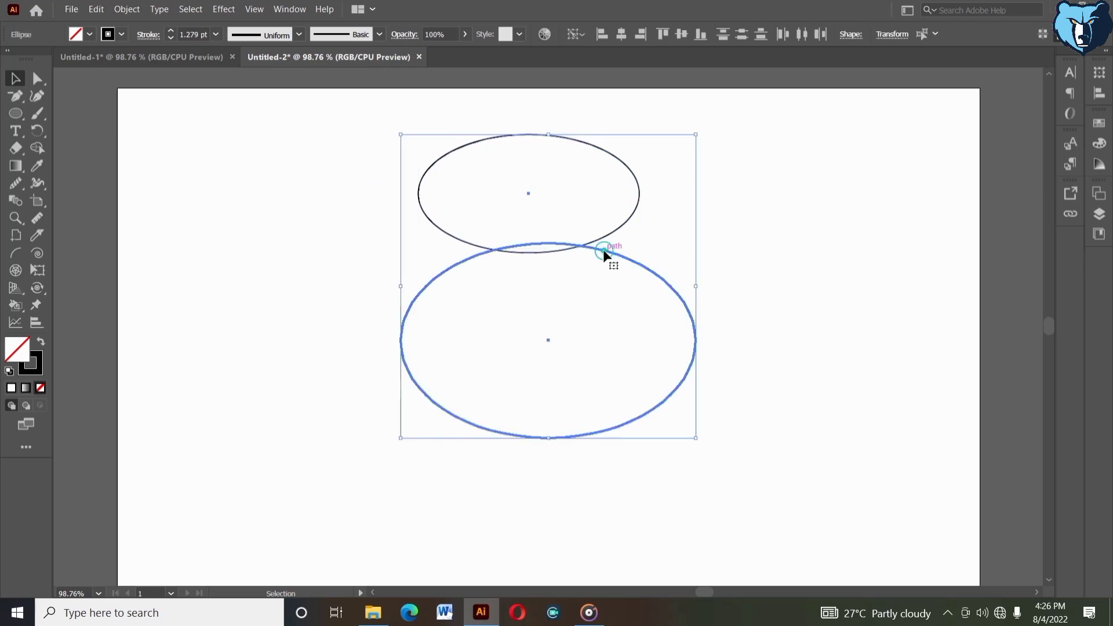
pyautogui.click(621, 34)
pyautogui.click(681, 34)
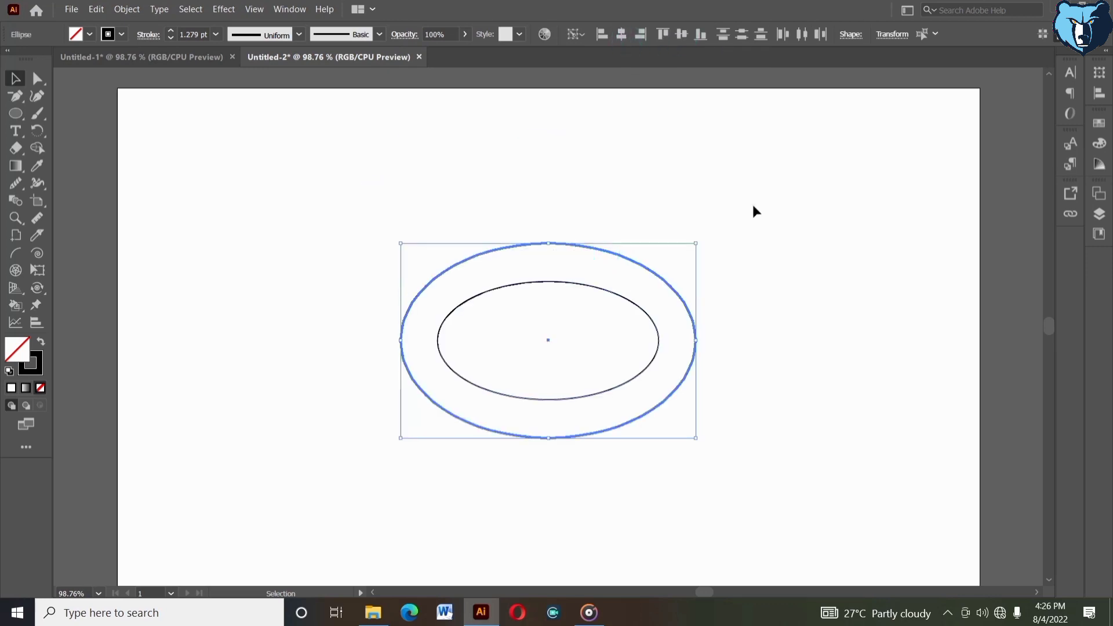
pyautogui.click(754, 207)
# - Group the two ellipses and stack copies of the group vertically into four evenly spaced, overlapping rings
pyautogui.scroll(-1, 756, 330)
pyautogui.moveTo(362, 172); pyautogui.dragTo(602, 320)
pyautogui.rightClick(603, 321)
pyautogui.click(631, 399)
pyautogui.moveTo(572, 390); pyautogui.dragTo(576, 304)
pyautogui.click(584, 441)
pyautogui.click(702, 455)
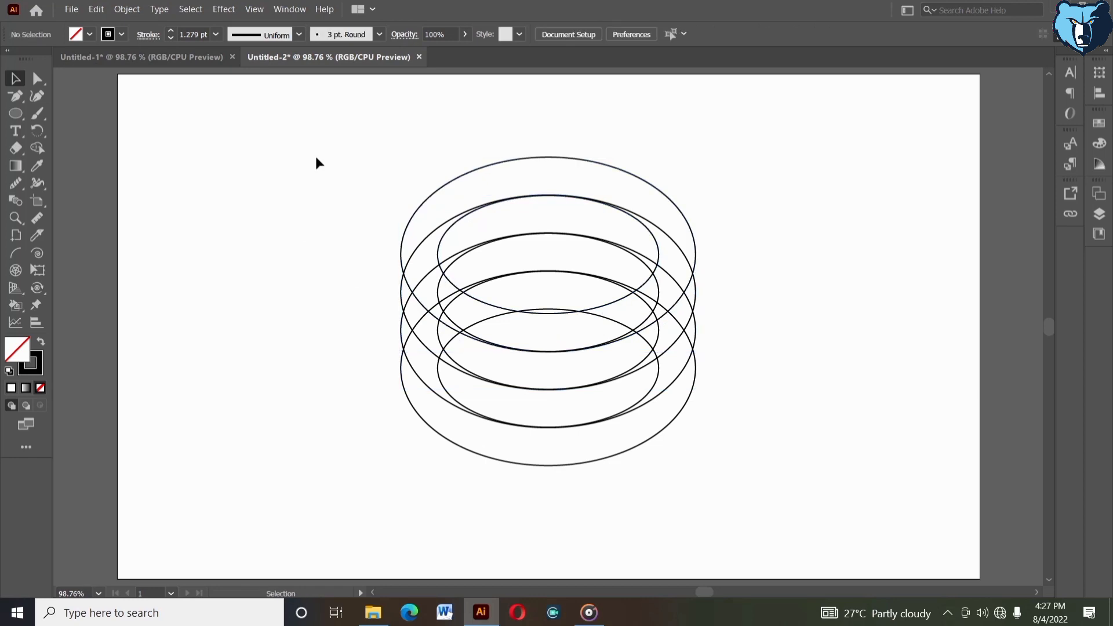
pyautogui.moveTo(317, 155); pyautogui.dragTo(643, 484)
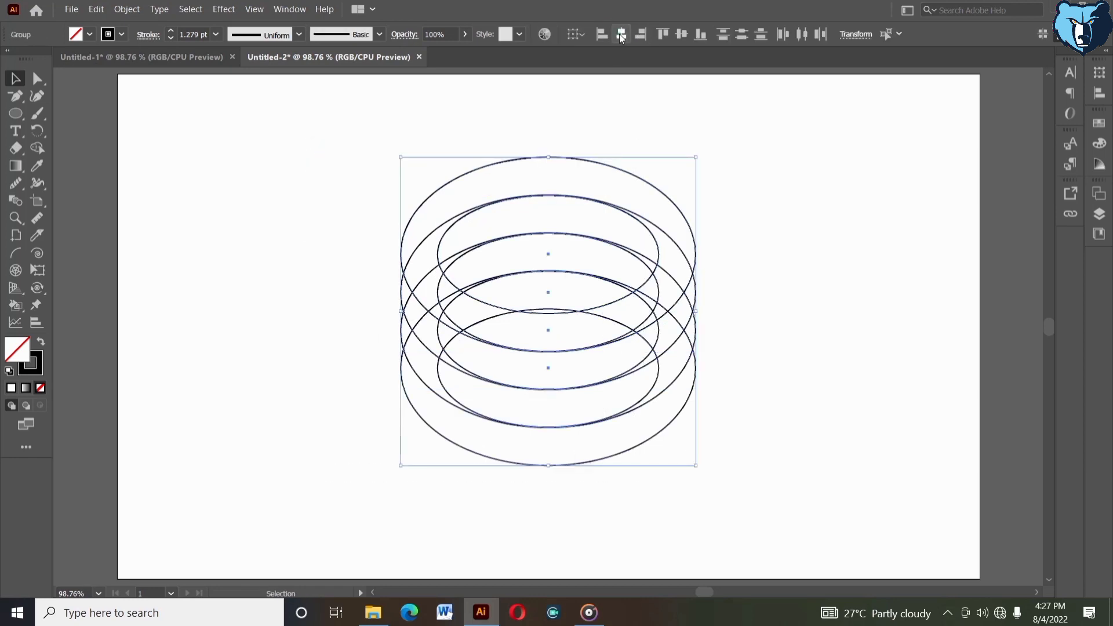
pyautogui.click(225, 149)
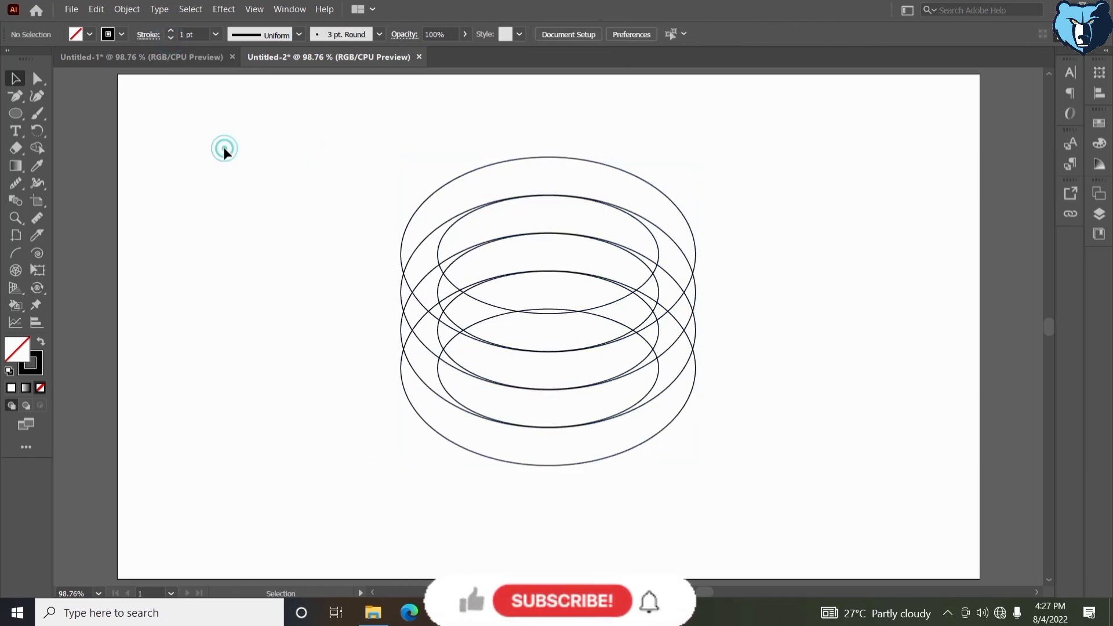
# - Draw a vertical line through the middle of the rings with the Line Segment tool, extending above and below them
pyautogui.click(15, 113)
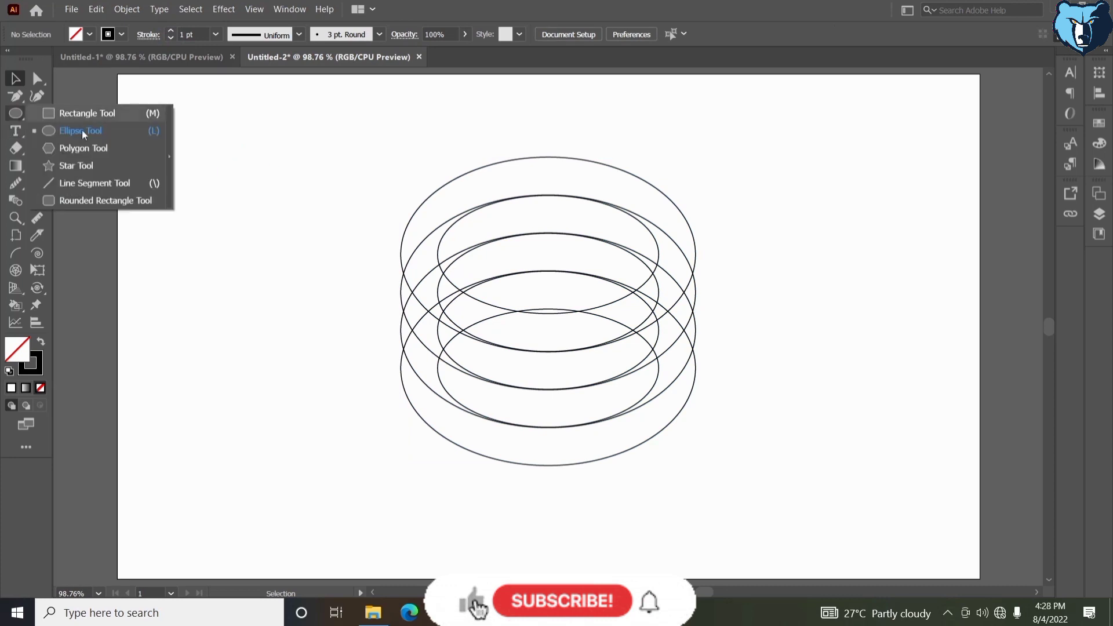
pyautogui.click(89, 175)
pyautogui.moveTo(544, 90); pyautogui.dragTo(509, 530)
pyautogui.press('v')
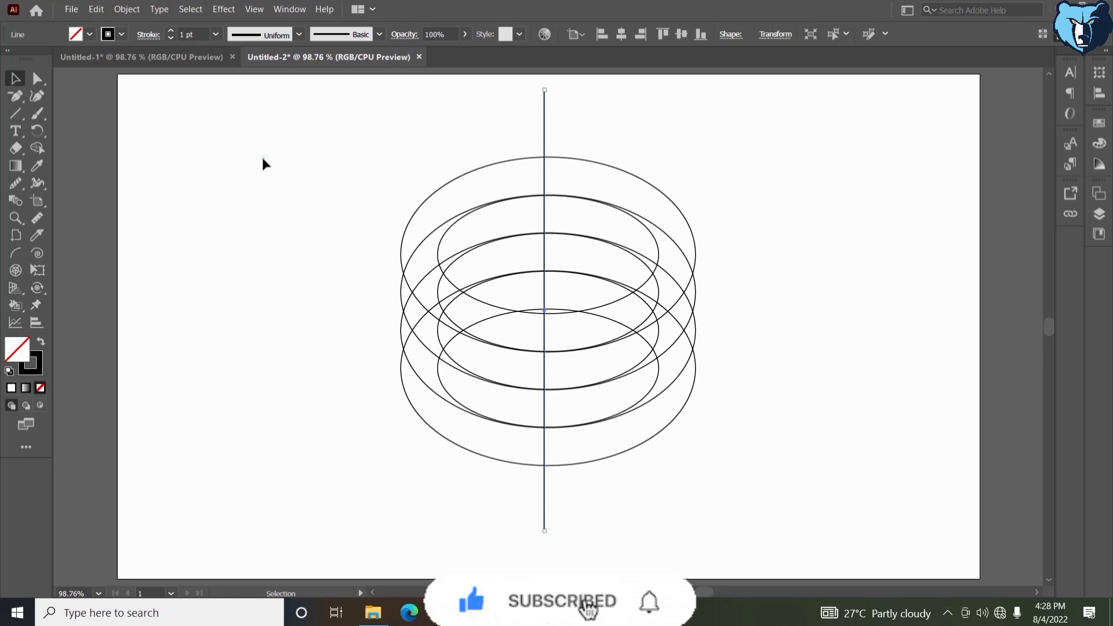
# - Align the vertical line to the rings' horizontal centre, using the topmost ring as the key object
pyautogui.click(264, 161)
pyautogui.moveTo(464, 120); pyautogui.dragTo(586, 510)
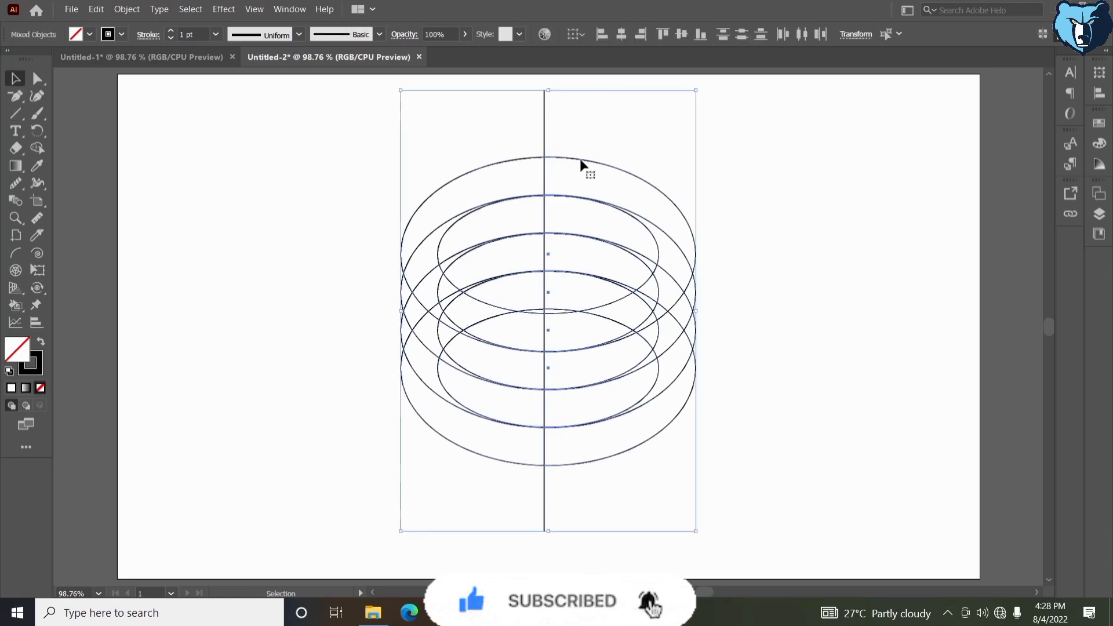
pyautogui.click(580, 160)
pyautogui.click(625, 34)
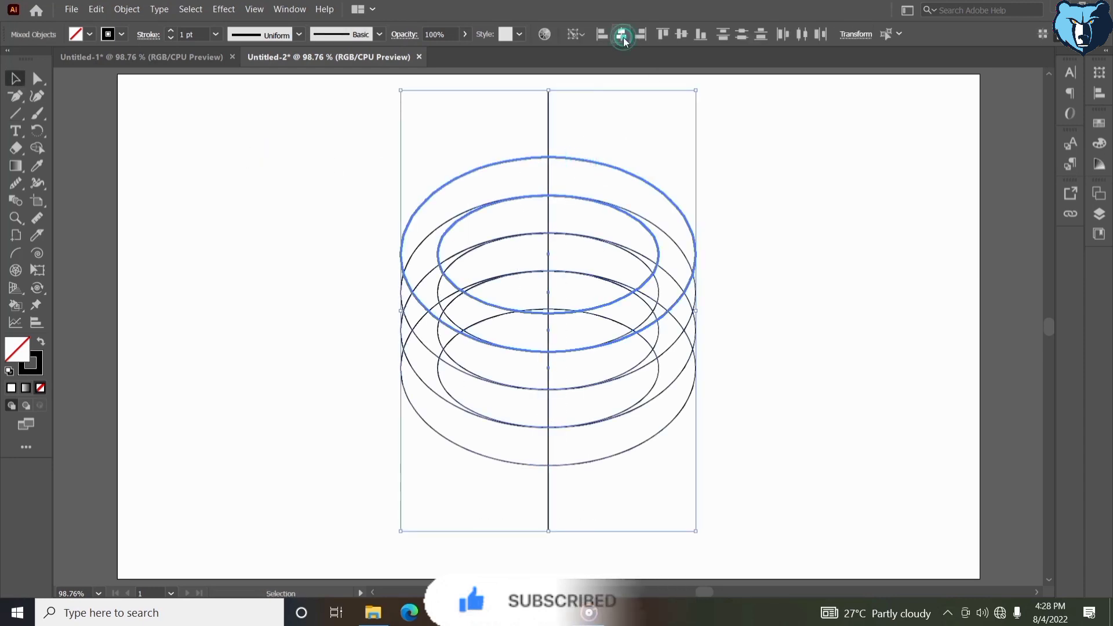
pyautogui.click(768, 228)
# - Set the stroke weight of all four rings and the vertical line to 0.25 pt
pyautogui.moveTo(385, 147); pyautogui.dragTo(729, 481)
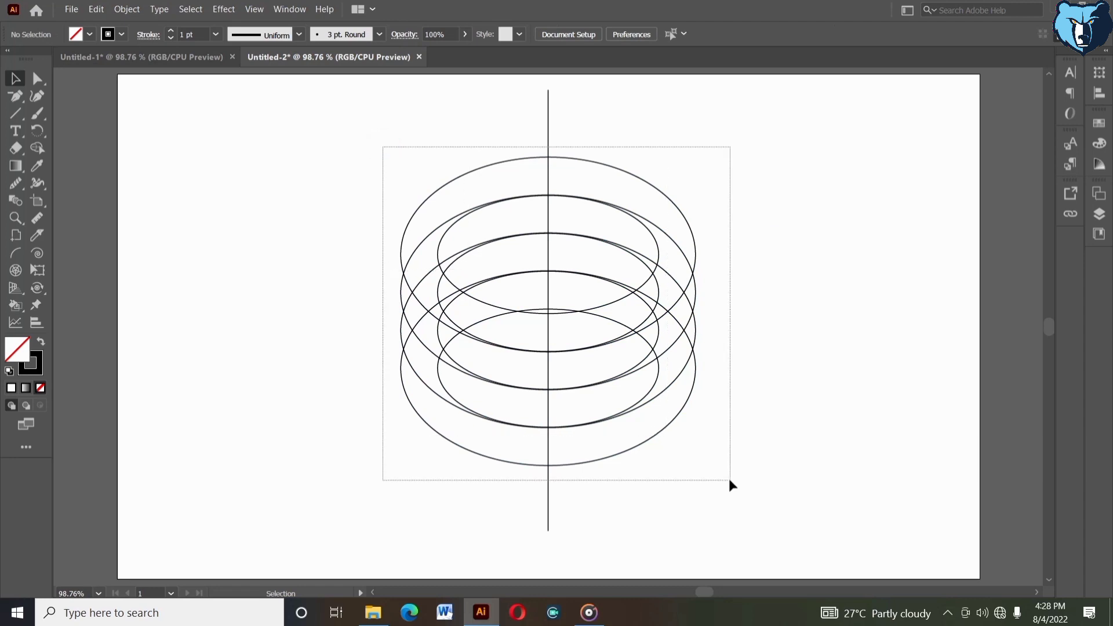
pyautogui.rightClick(289, 166)
pyautogui.click(255, 187)
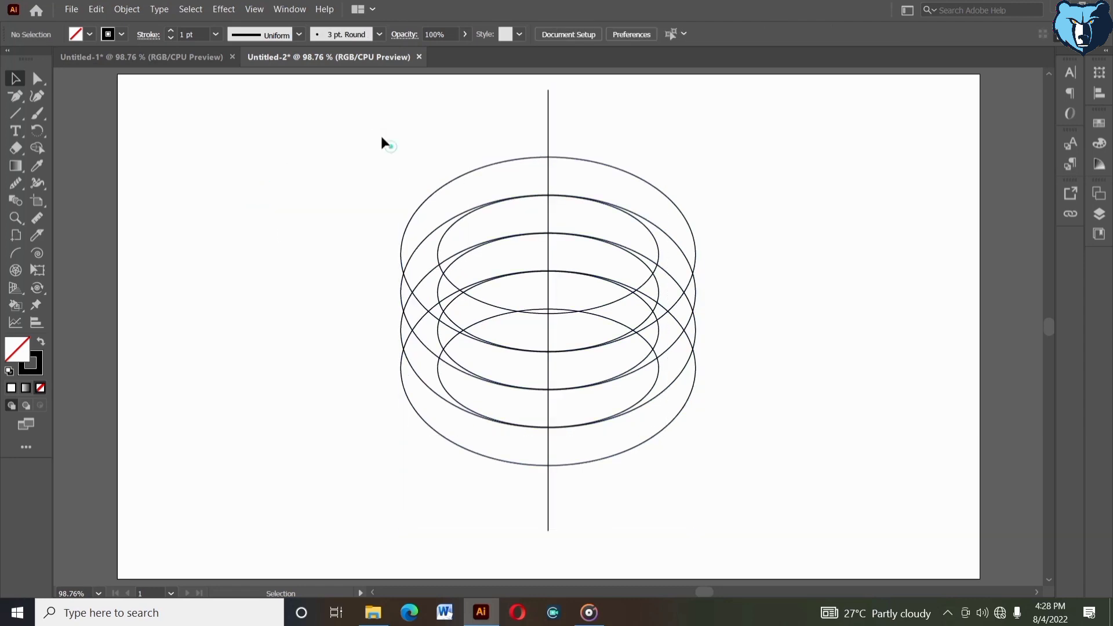
pyautogui.moveTo(369, 124); pyautogui.dragTo(752, 517)
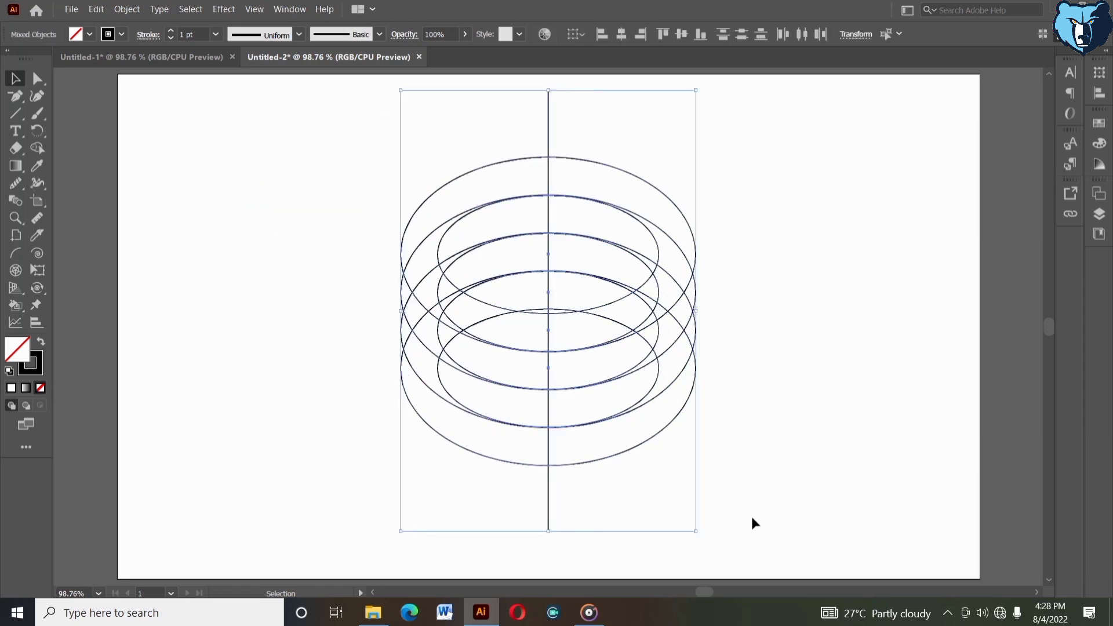
pyautogui.click(170, 39)
pyautogui.click(169, 32)
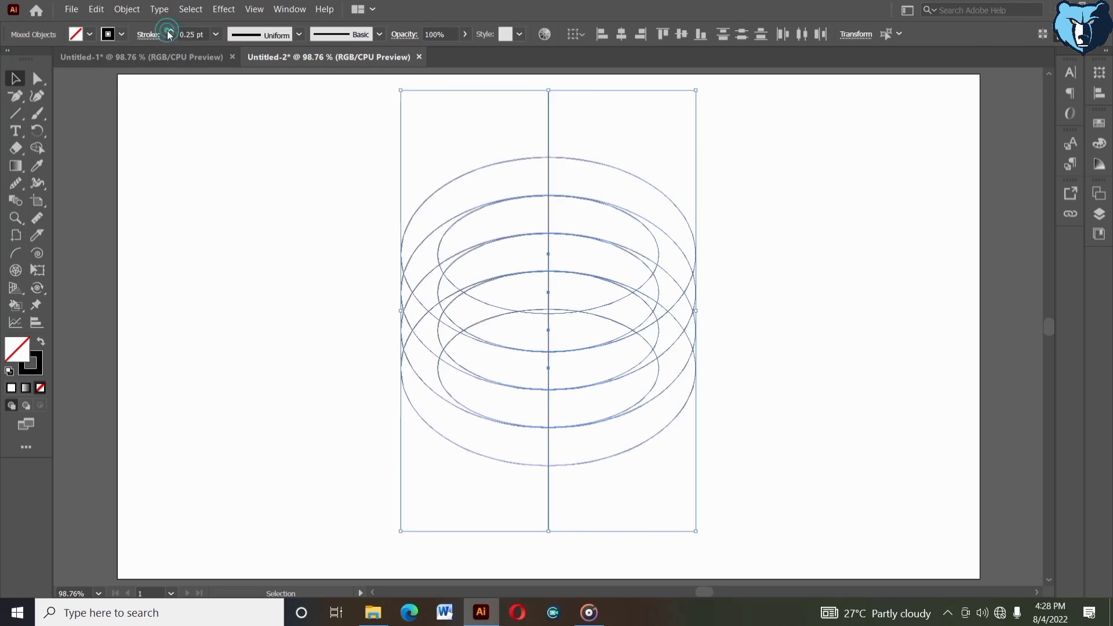
# - Using Shape Builder with black fill and no stroke, fill the topmost ring's upper-left band and the second ring's upper-right band
pyautogui.click(38, 150)
pyautogui.click(42, 343)
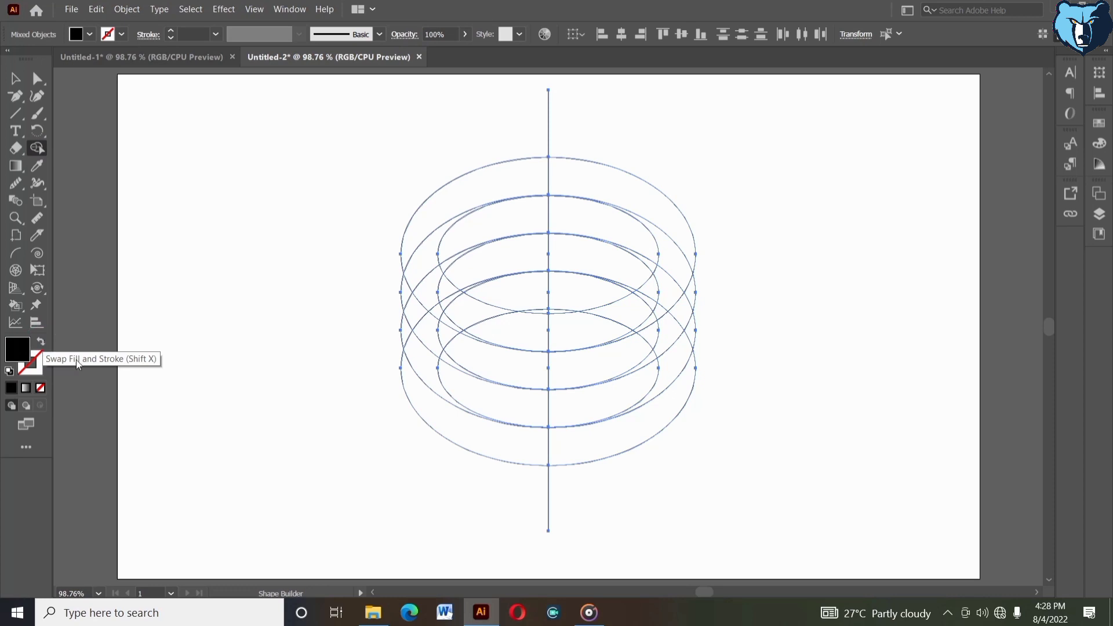
pyautogui.click(16, 218)
pyautogui.moveTo(373, 134)
pyautogui.mouseDown()
pyautogui.moveTo(663, 479)
pyautogui.moveTo(720, 488)
pyautogui.moveTo(668, 466)
pyautogui.mouseUp()
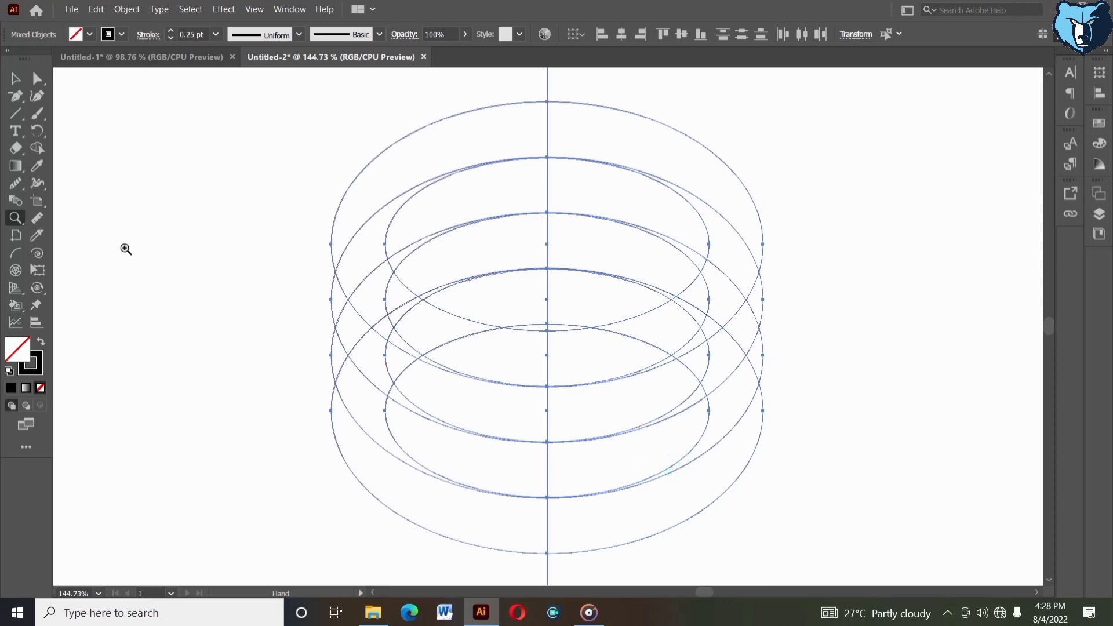
pyautogui.click(36, 148)
pyautogui.click(41, 340)
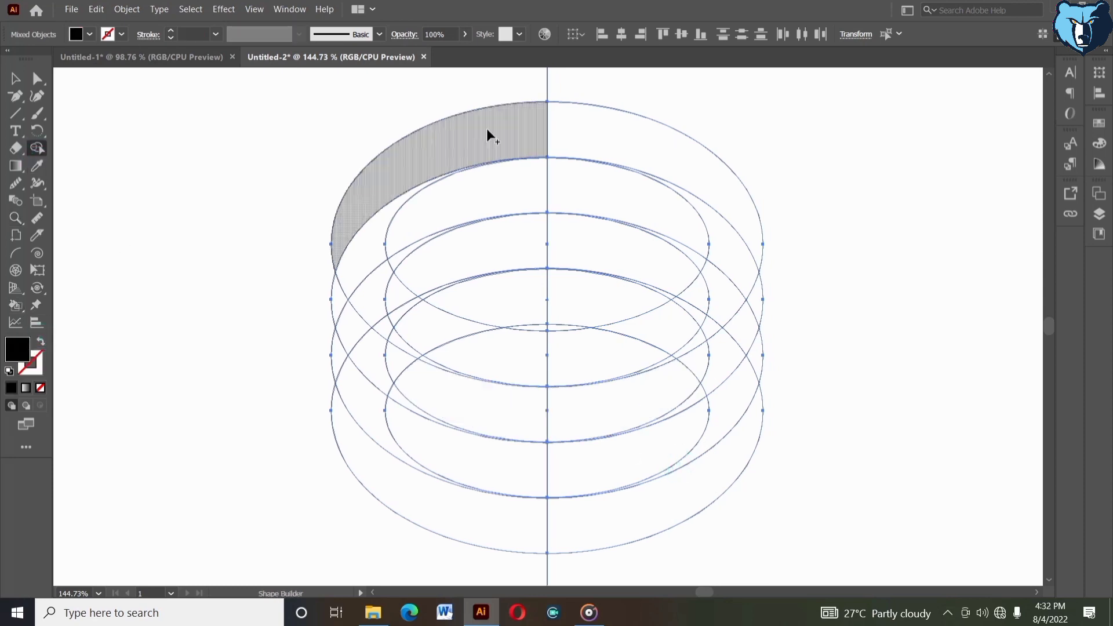
pyautogui.click(489, 129)
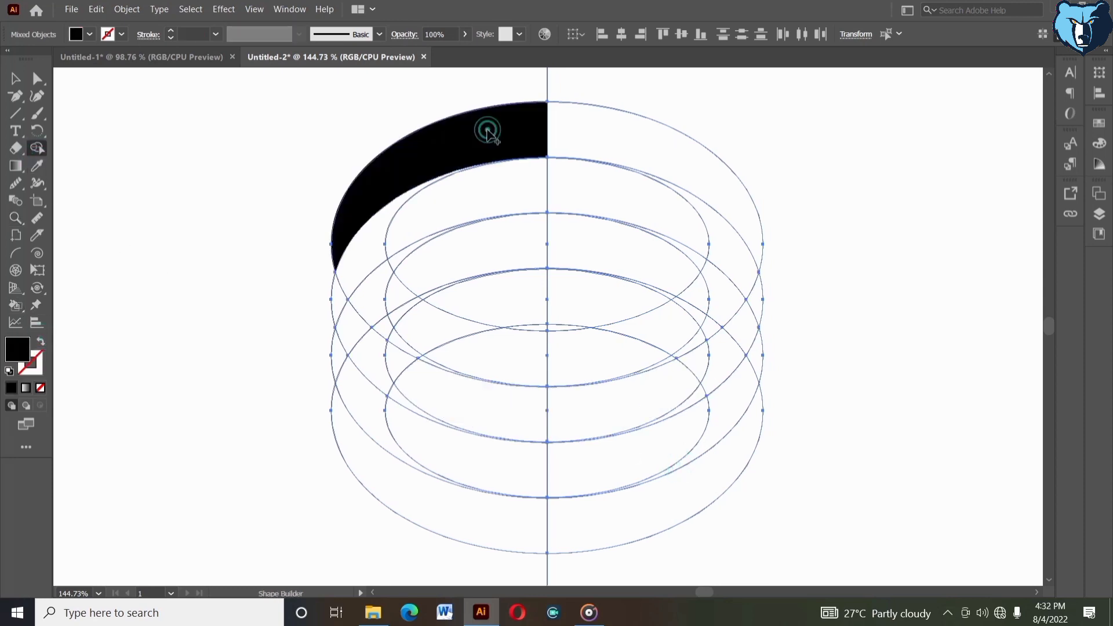
pyautogui.moveTo(660, 219)
pyautogui.mouseDown()
pyautogui.moveTo(718, 259)
pyautogui.moveTo(756, 306)
pyautogui.mouseUp()
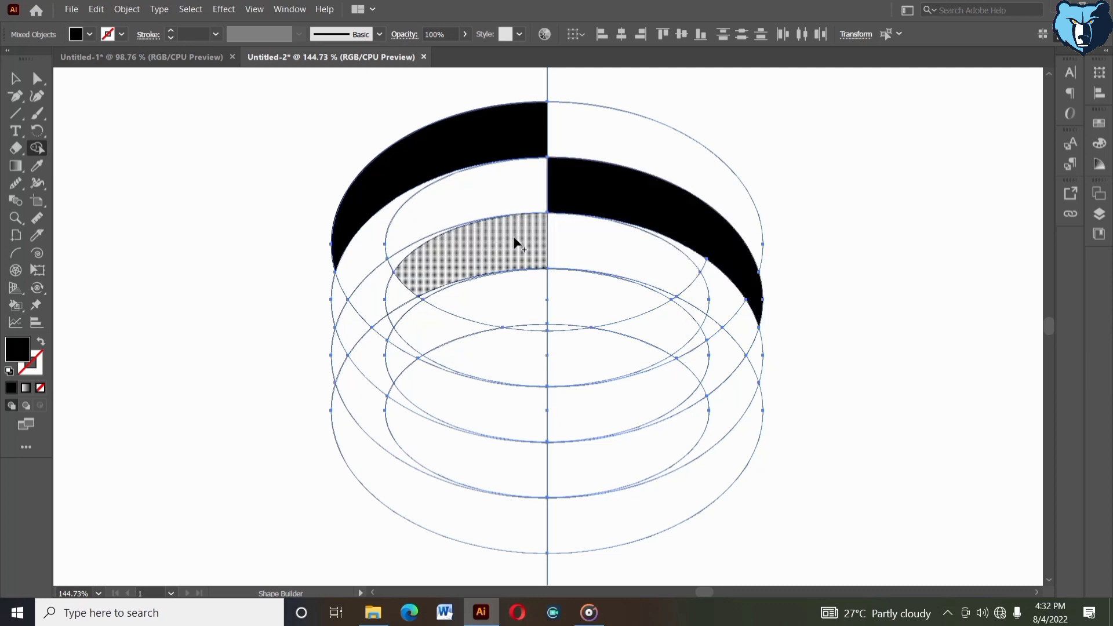
# - Merge the third ring's left half and the topmost ring's lower-left band inside it into solid black shapes
pyautogui.moveTo(456, 250)
pyautogui.mouseDown()
pyautogui.moveTo(409, 251)
pyautogui.moveTo(410, 284)
pyautogui.moveTo(353, 331)
pyautogui.moveTo(343, 365)
pyautogui.mouseUp()
pyautogui.moveTo(465, 446)
pyautogui.mouseDown()
pyautogui.moveTo(397, 435)
pyautogui.moveTo(380, 417)
pyautogui.moveTo(389, 337)
pyautogui.mouseUp()
pyautogui.moveTo(424, 288)
pyautogui.mouseDown()
pyautogui.moveTo(371, 337)
pyautogui.moveTo(359, 376)
pyautogui.moveTo(391, 392)
pyautogui.mouseUp()
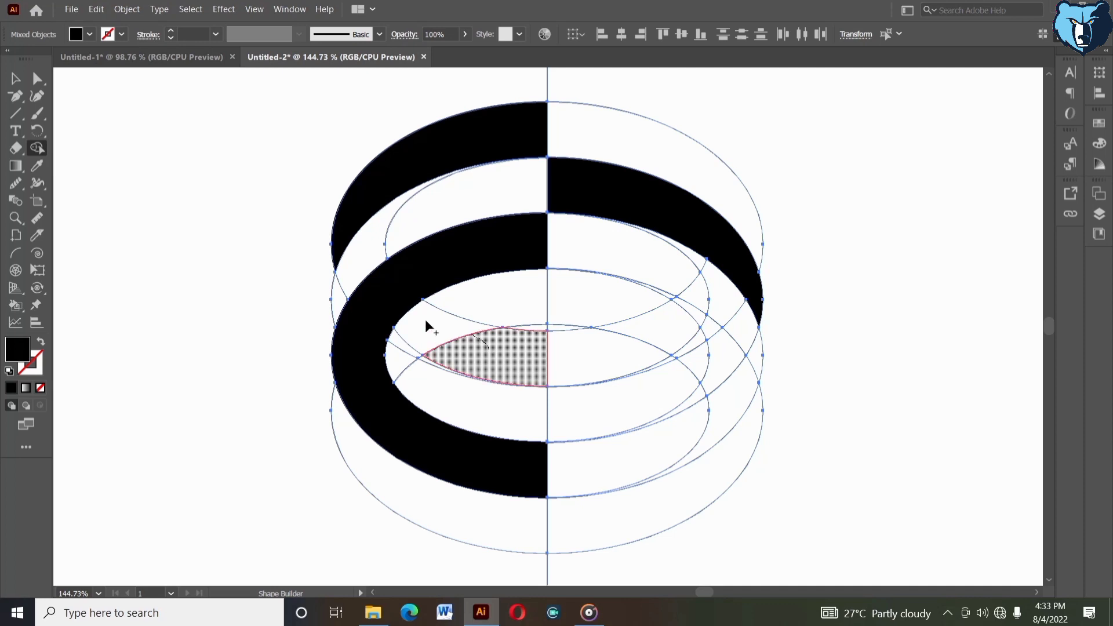
pyautogui.moveTo(426, 321); pyautogui.dragTo(399, 313)
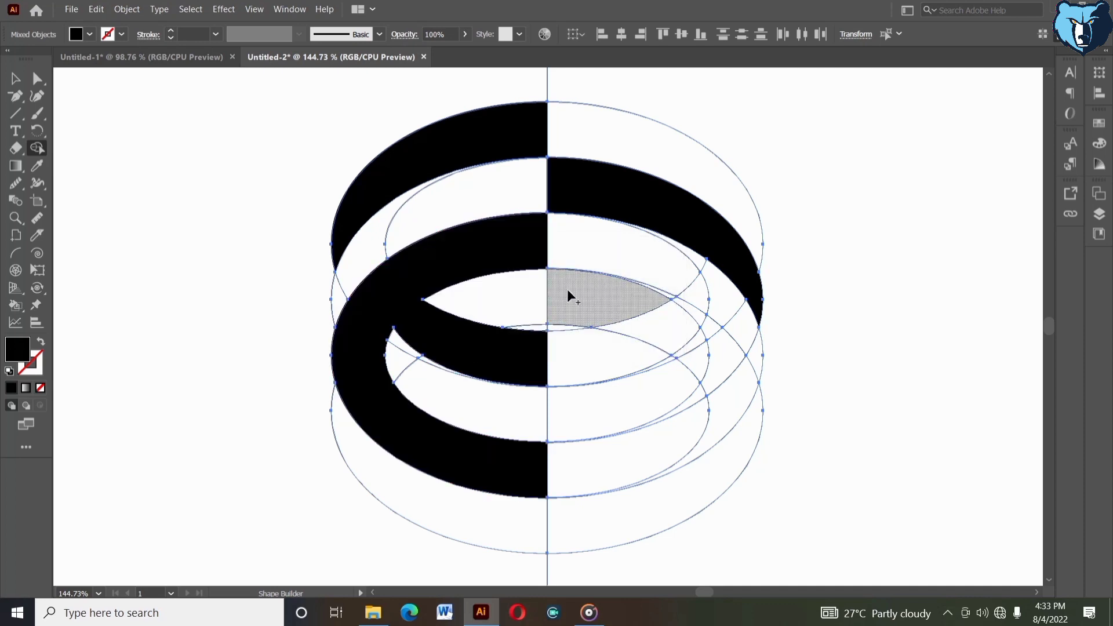
pyautogui.moveTo(677, 343); pyautogui.dragTo(678, 302)
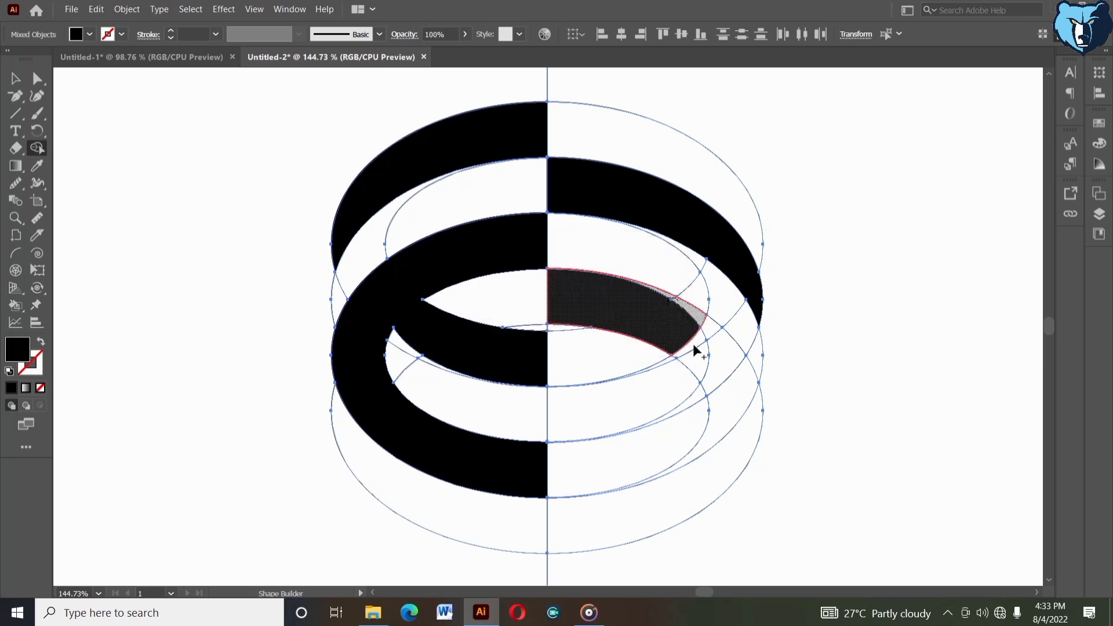
pyautogui.moveTo(715, 380); pyautogui.dragTo(715, 379)
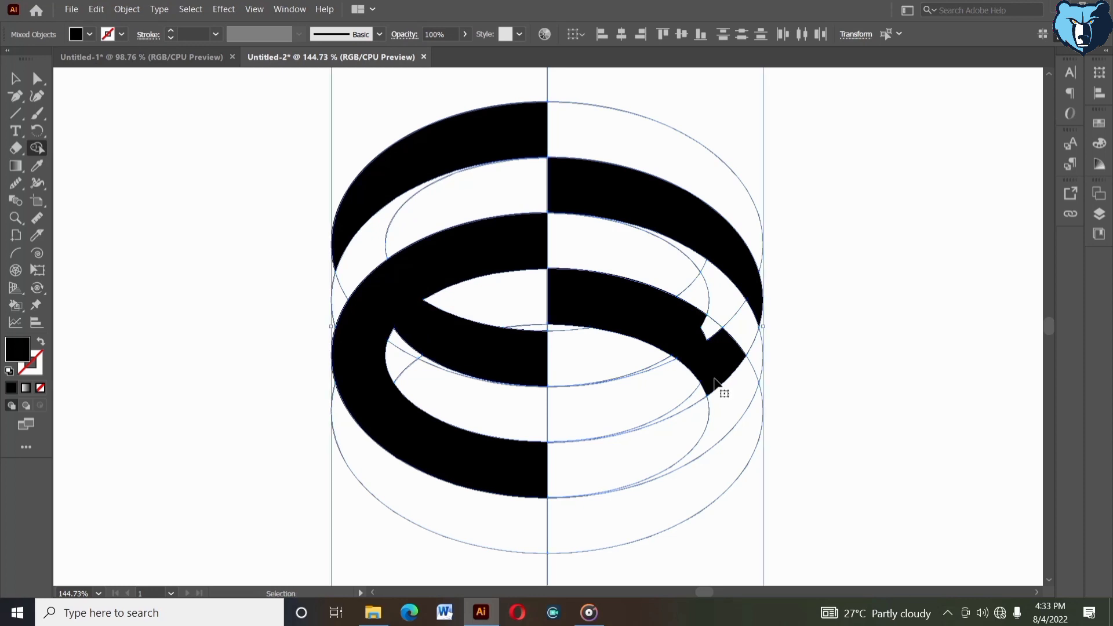
pyautogui.moveTo(717, 380); pyautogui.dragTo(721, 464)
pyautogui.moveTo(686, 316); pyautogui.dragTo(715, 335)
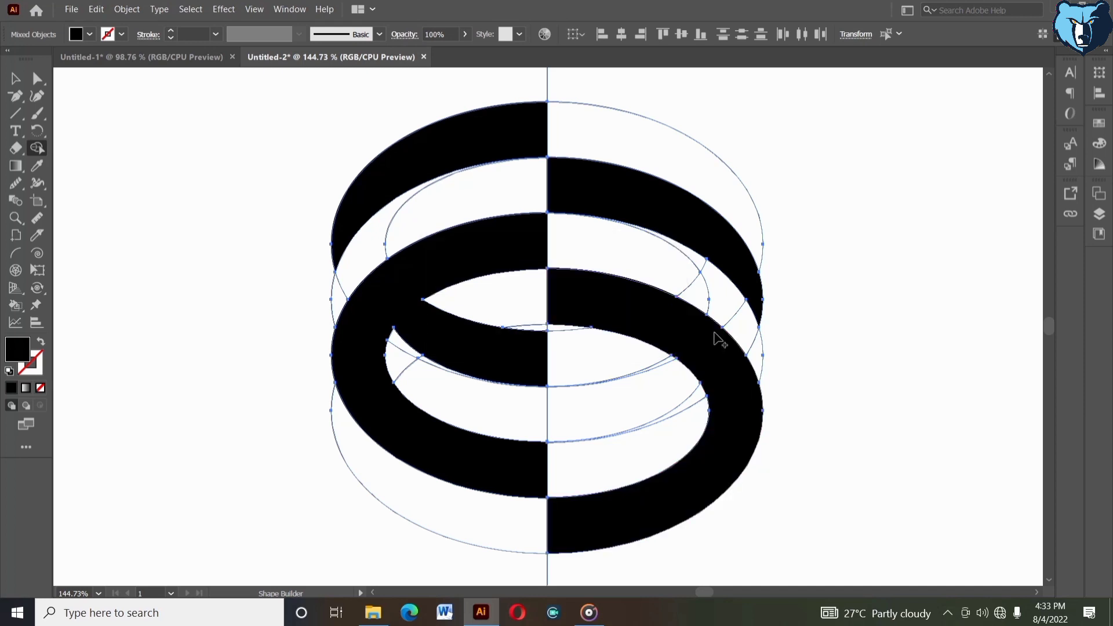
pyautogui.hotkey('ctrl', 'z')
pyautogui.hotkey('ctrl', 'z')
pyautogui.hotkey('ctrl', 'z')
pyautogui.hotkey('ctrl', 'z')
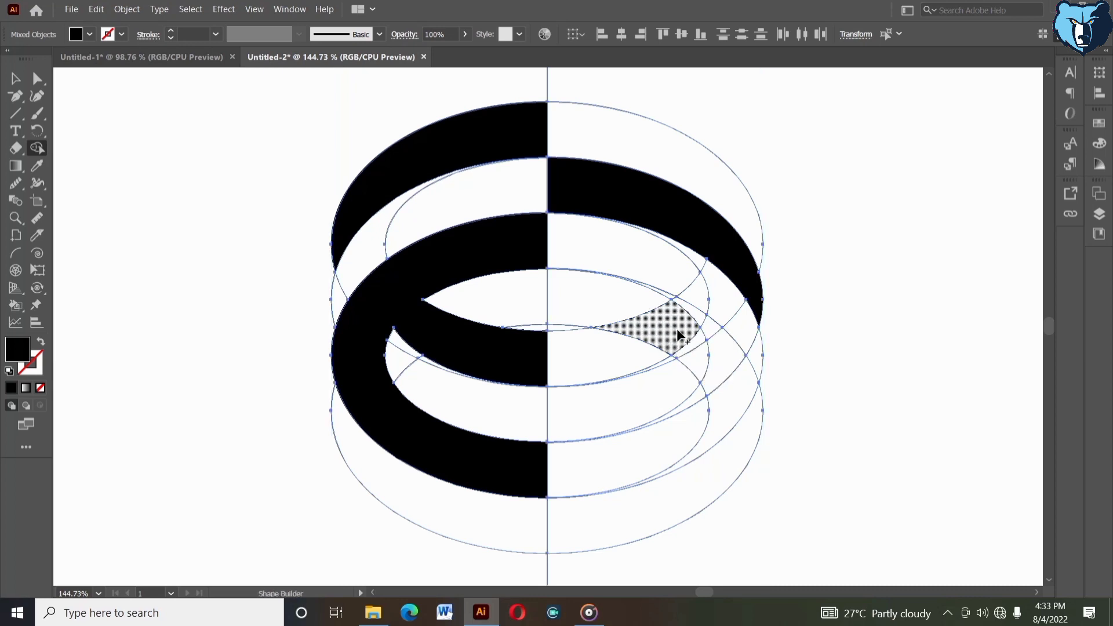
# - Merge the lowest ring's right half and the second ring's lower-right band inside it into solid black shapes
pyautogui.moveTo(722, 366)
pyautogui.mouseDown()
pyautogui.moveTo(726, 444)
pyautogui.moveTo(696, 469)
pyautogui.moveTo(724, 401)
pyautogui.moveTo(717, 352)
pyautogui.moveTo(686, 328)
pyautogui.moveTo(710, 323)
pyautogui.moveTo(622, 307)
pyautogui.moveTo(647, 298)
pyautogui.moveTo(669, 316)
pyautogui.mouseUp()
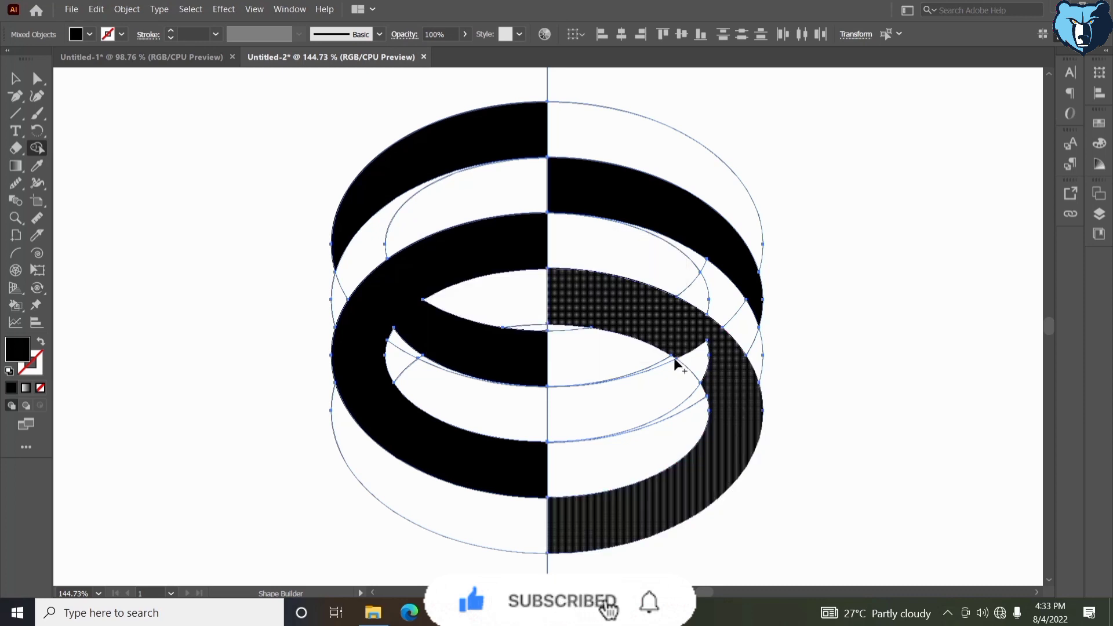
pyautogui.moveTo(698, 354)
pyautogui.mouseDown()
pyautogui.moveTo(707, 344)
pyautogui.moveTo(668, 360)
pyautogui.moveTo(662, 385)
pyautogui.moveTo(670, 381)
pyautogui.mouseUp()
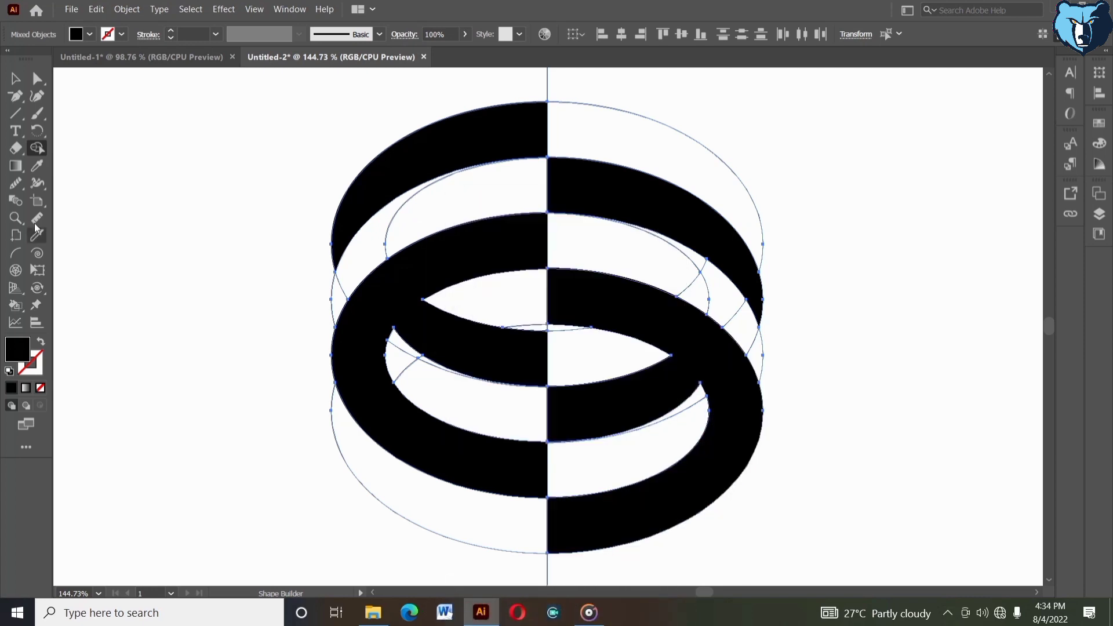
# - Inspect the merged black bands up close where the rings cross at the centre line
pyautogui.press('z')
pyautogui.moveTo(324, 131); pyautogui.dragTo(733, 449)
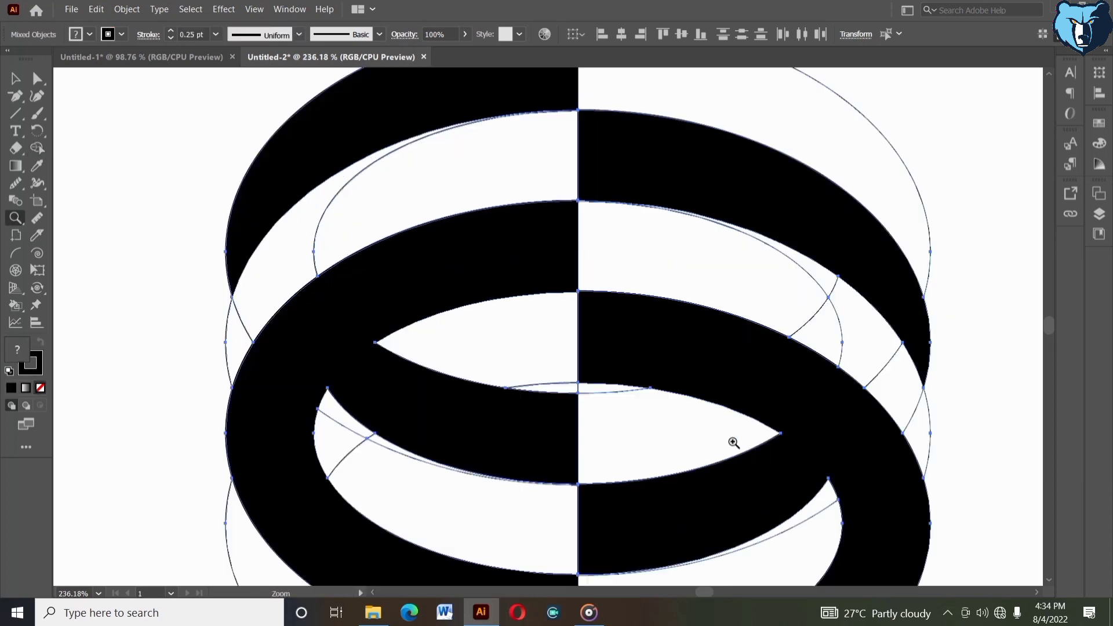
pyautogui.moveTo(671, 431); pyautogui.dragTo(661, 407)
pyautogui.click(37, 148)
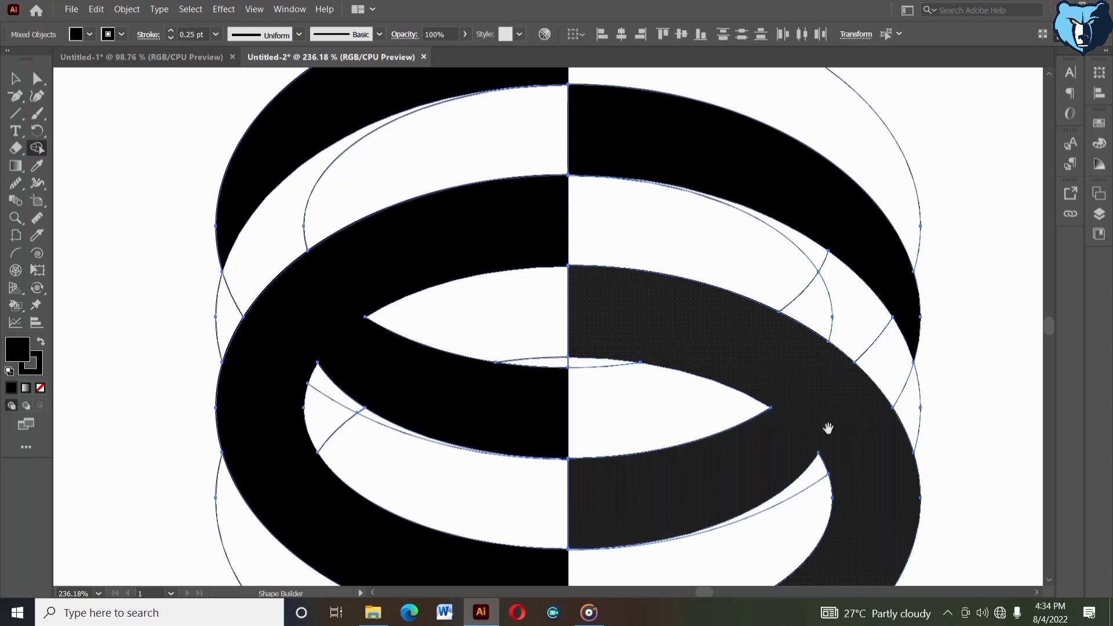
pyautogui.moveTo(827, 427); pyautogui.dragTo(783, 298)
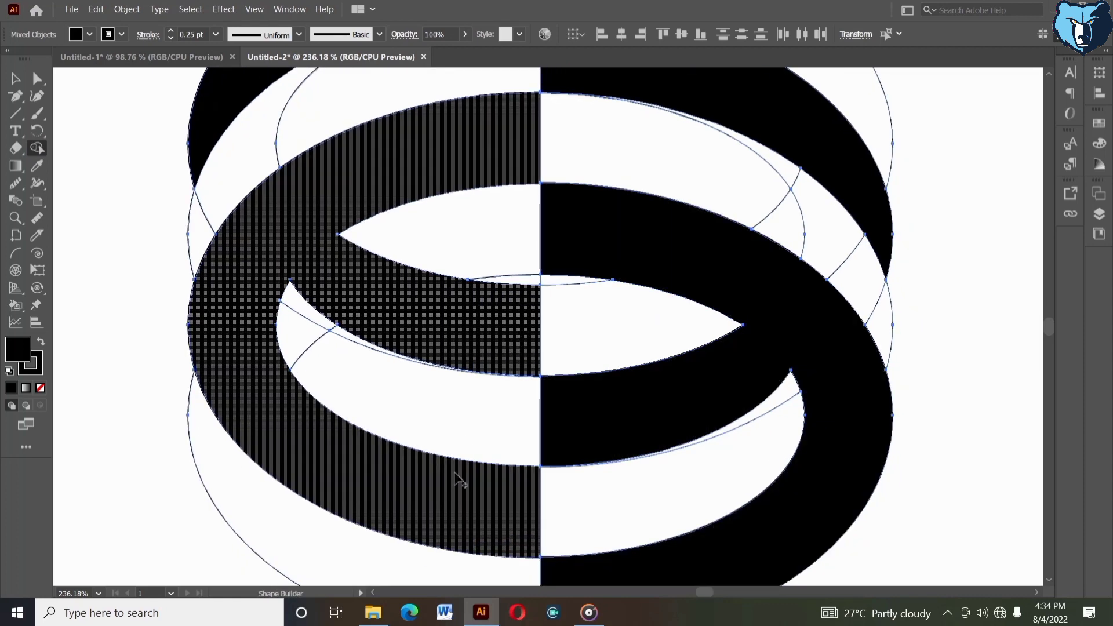
pyautogui.hotkey('ctrl', 'space')
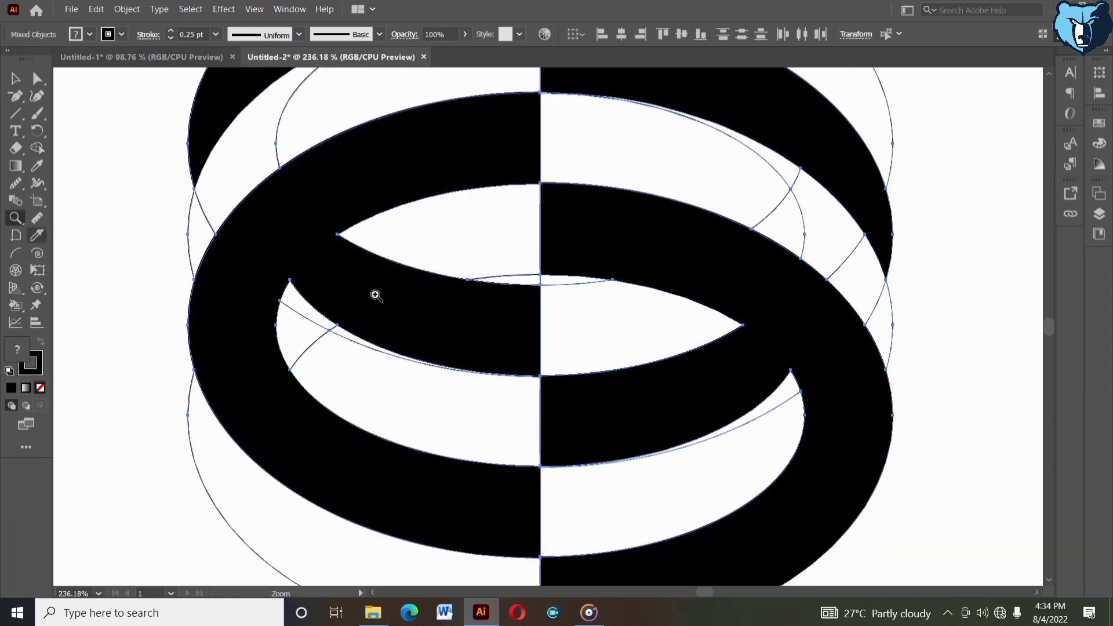
pyautogui.keyDown('alt'); pyautogui.click(374, 294); pyautogui.keyUp('alt')
pyautogui.keyDown('alt'); pyautogui.click(586, 342); pyautogui.keyUp('alt')
pyautogui.moveTo(586, 342); pyautogui.dragTo(502, 369)
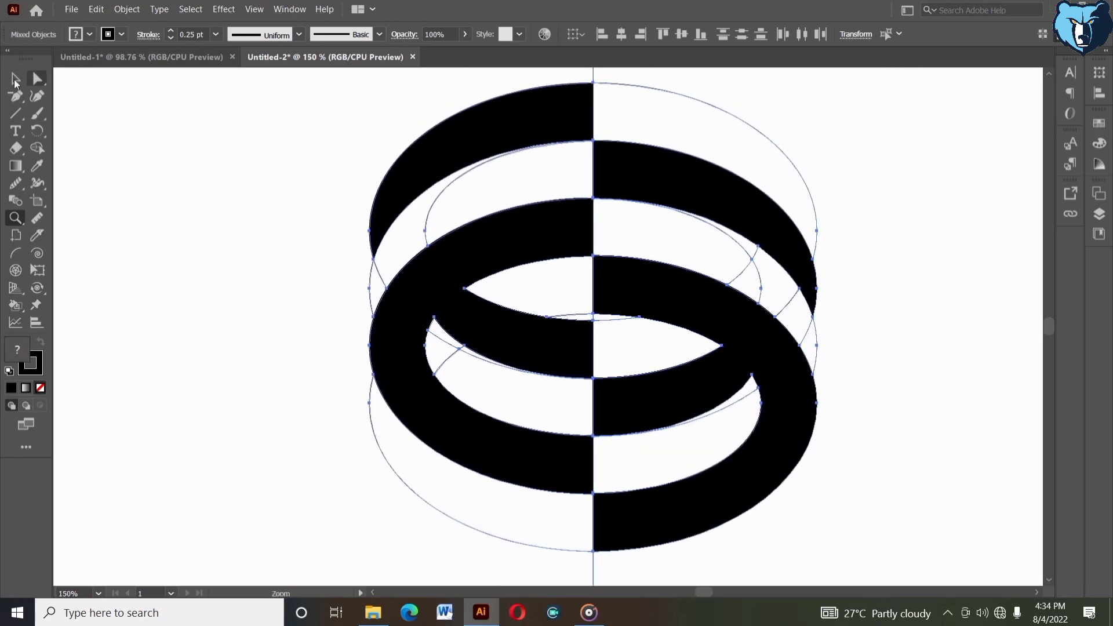
# - Set the Shape Builder fill to medium gray and fill the topmost ring's upper-right band
pyautogui.click(15, 79)
pyautogui.click(36, 147)
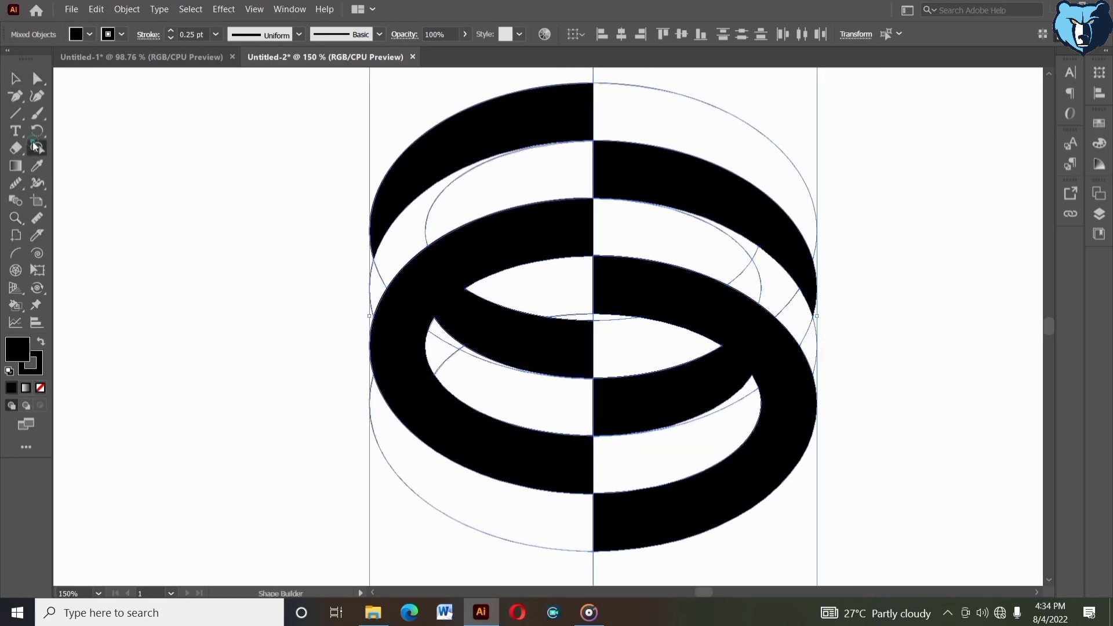
pyautogui.click(74, 36)
pyautogui.click(71, 112)
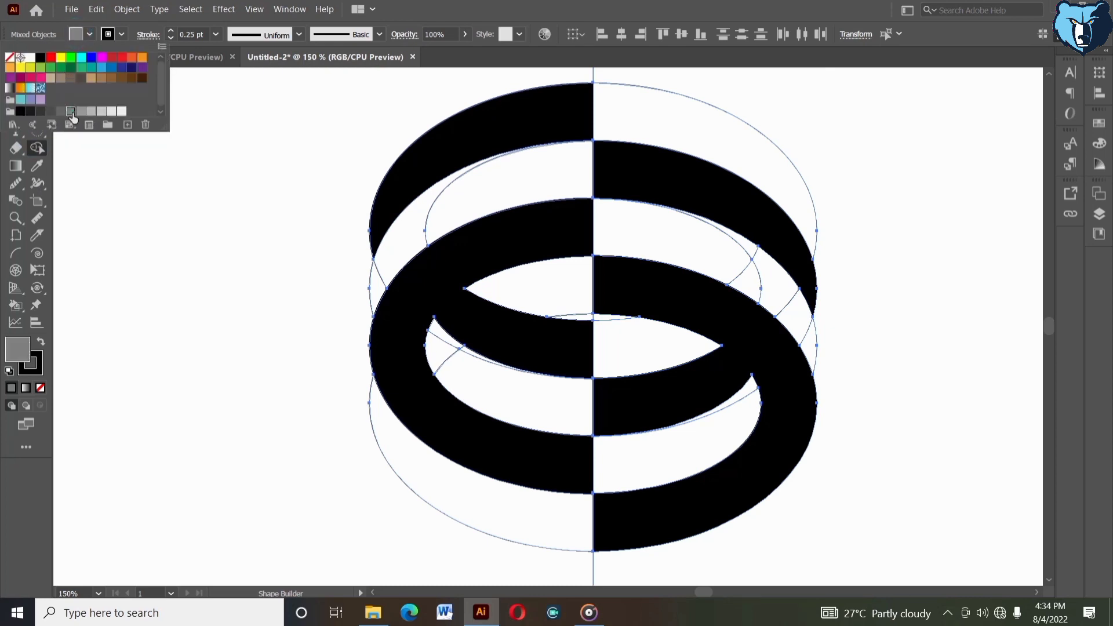
pyautogui.click(241, 220)
pyautogui.moveTo(319, 226); pyautogui.dragTo(310, 226)
pyautogui.click(702, 130)
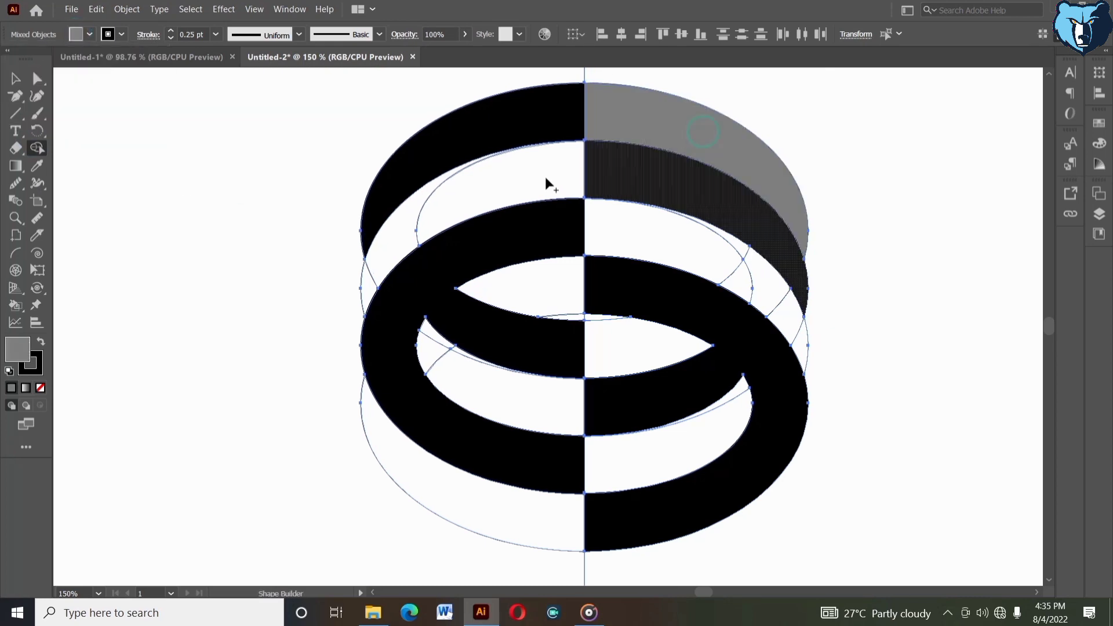
# - Merge the segments of the second ring's upper-left band and the third ring's upper-right band into gray shapes
pyautogui.moveTo(460, 199)
pyautogui.mouseDown()
pyautogui.moveTo(380, 261)
pyautogui.moveTo(370, 287)
pyautogui.mouseUp()
pyautogui.moveTo(704, 241)
pyautogui.mouseDown()
pyautogui.moveTo(740, 248)
pyautogui.moveTo(737, 265)
pyautogui.mouseUp()
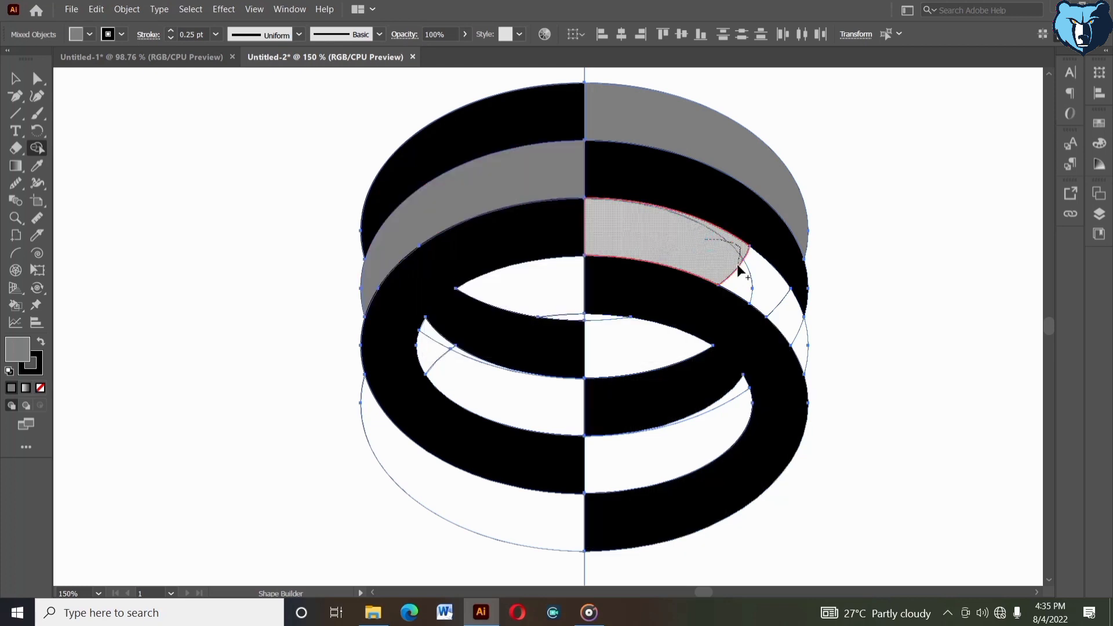
pyautogui.moveTo(778, 322); pyautogui.dragTo(797, 346)
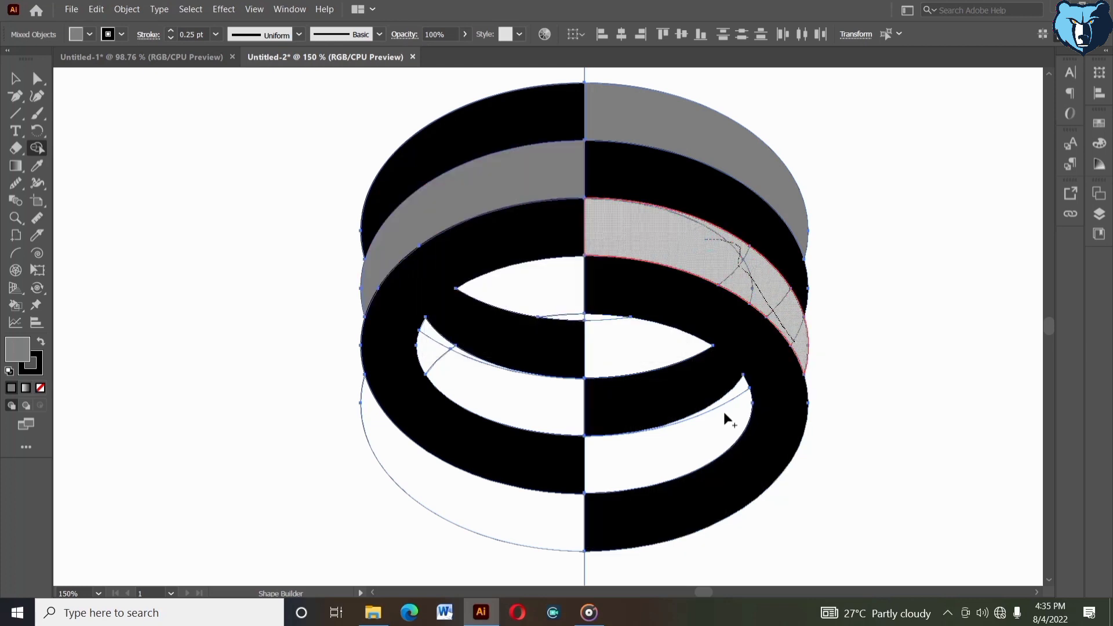
# - Fill the remaining white areas inside the rings and the lowest ring's lower-left band with gray
pyautogui.moveTo(723, 412); pyautogui.dragTo(725, 413)
pyautogui.click(741, 387)
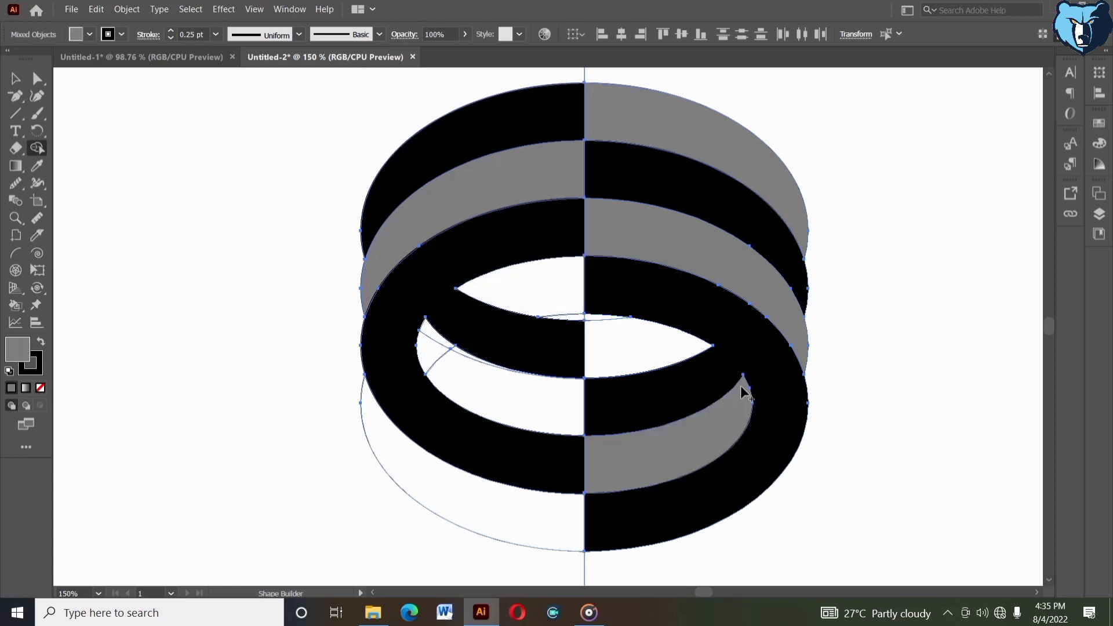
pyautogui.click(557, 502)
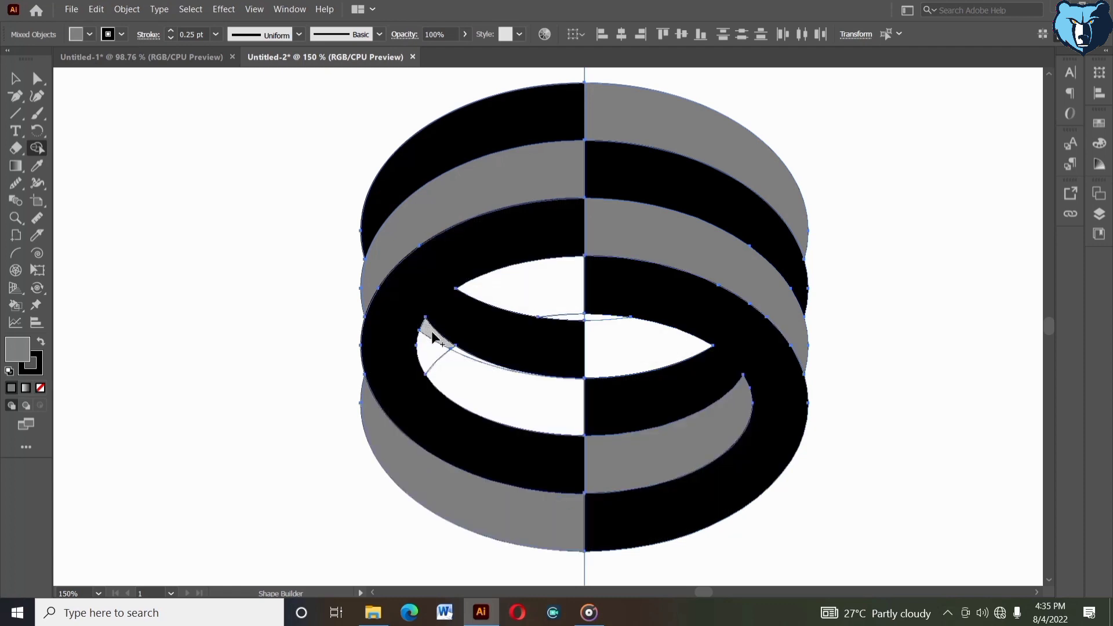
pyautogui.click(449, 356)
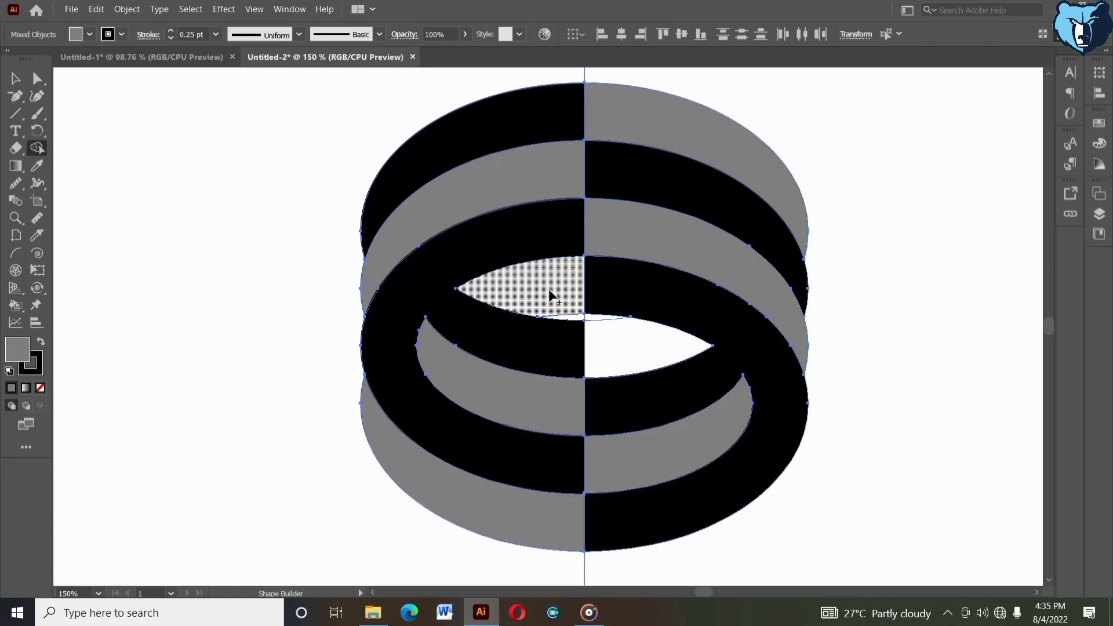
pyautogui.moveTo(551, 296); pyautogui.dragTo(598, 333)
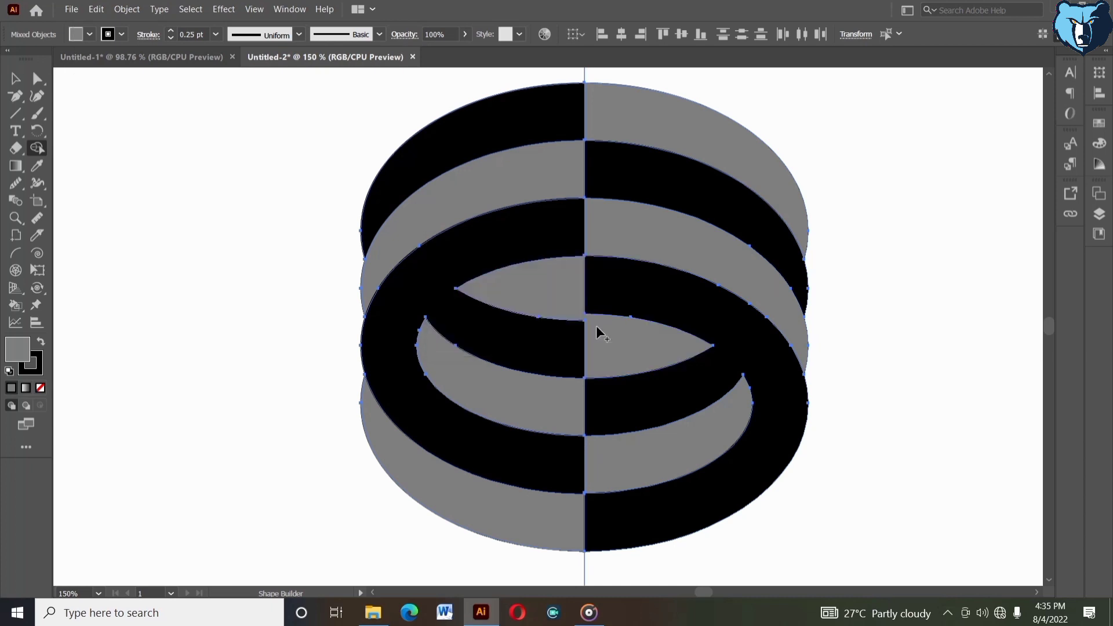
pyautogui.click(15, 78)
pyautogui.click(199, 193)
pyautogui.moveTo(309, 259); pyautogui.dragTo(303, 262)
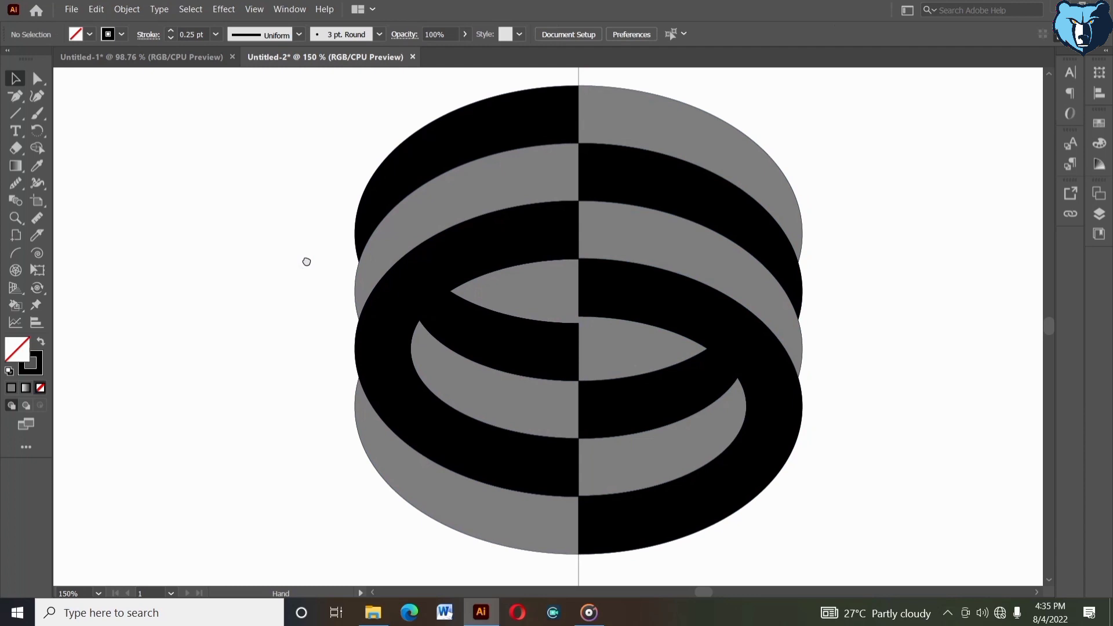
pyautogui.click(409, 164)
pyautogui.rightClick(408, 159)
pyautogui.click(440, 260)
pyautogui.click(308, 189)
pyautogui.press('z')
pyautogui.keyDown('alt'); pyautogui.click(304, 218); pyautogui.keyUp('alt')
pyautogui.moveTo(568, 246); pyautogui.dragTo(356, 161)
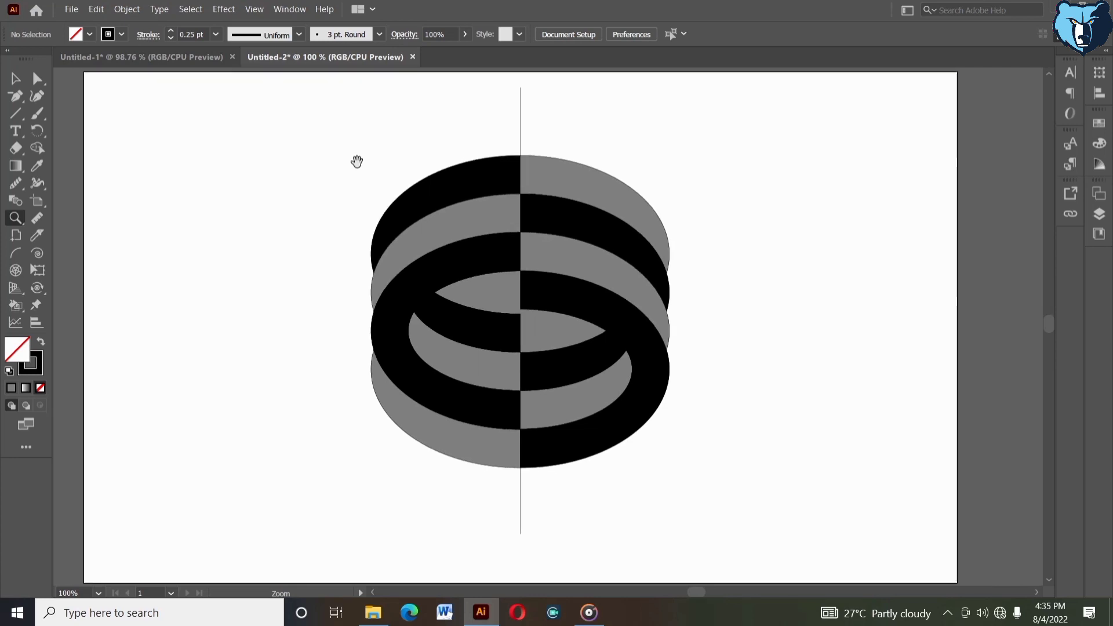
pyautogui.click(14, 77)
pyautogui.click(493, 191)
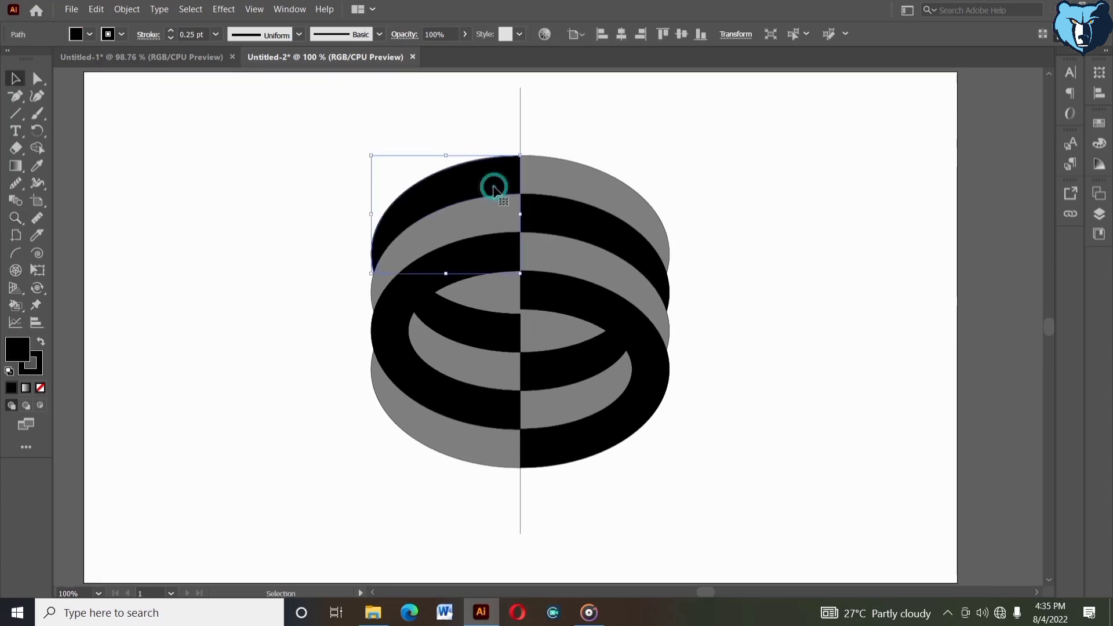
pyautogui.moveTo(304, 144); pyautogui.dragTo(694, 449)
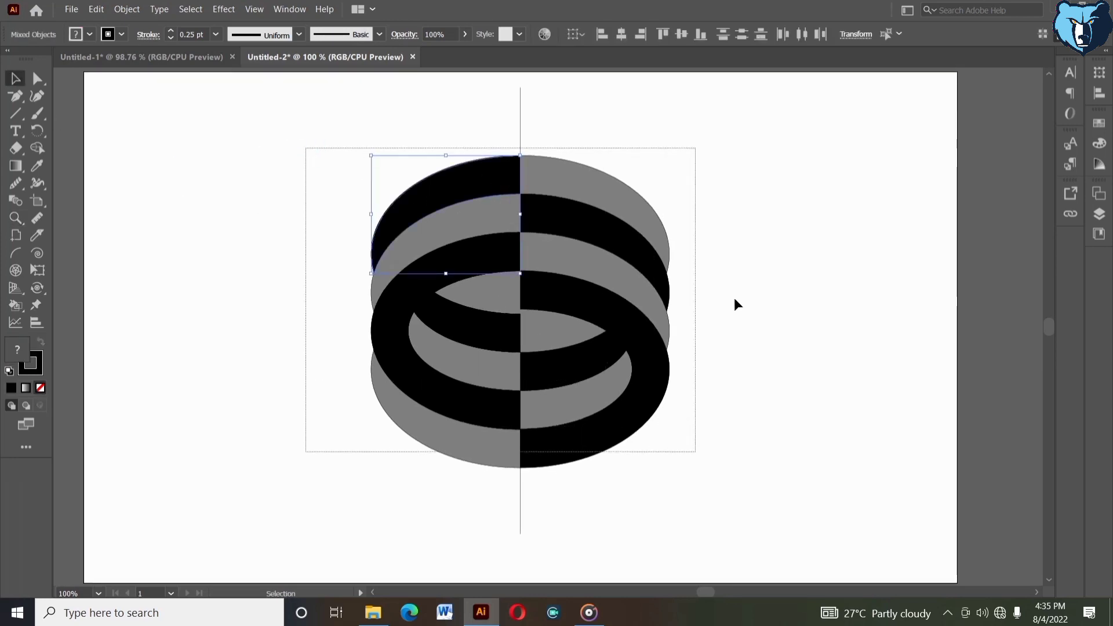
pyautogui.rightClick(728, 270)
pyautogui.click(721, 243)
# - Select all black and gray ring pieces, including the inner-left gray band, and cut them from the artboard
pyautogui.click(579, 192)
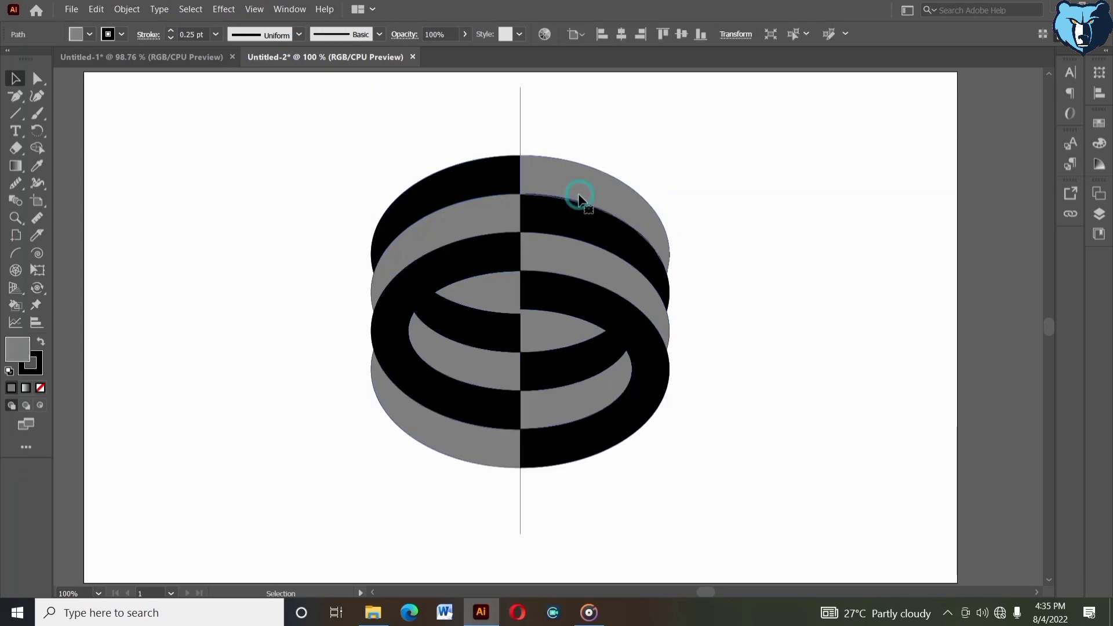
pyautogui.keyDown('shift'); pyautogui.click(495, 181); pyautogui.keyUp('shift')
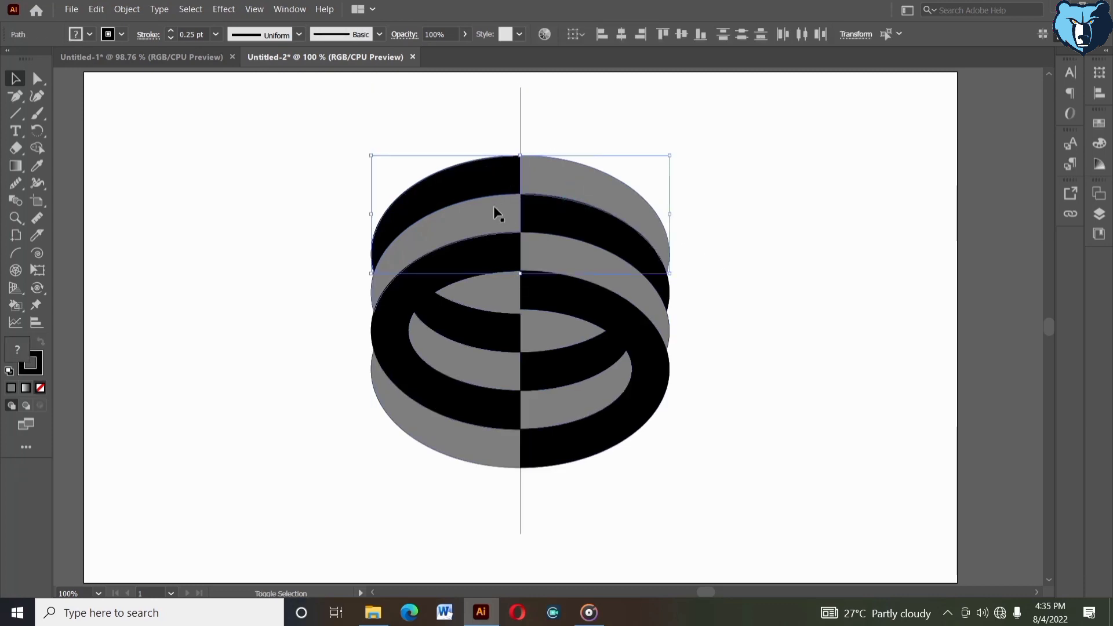
pyautogui.keyDown('shift'); pyautogui.click(539, 212); pyautogui.keyUp('shift')
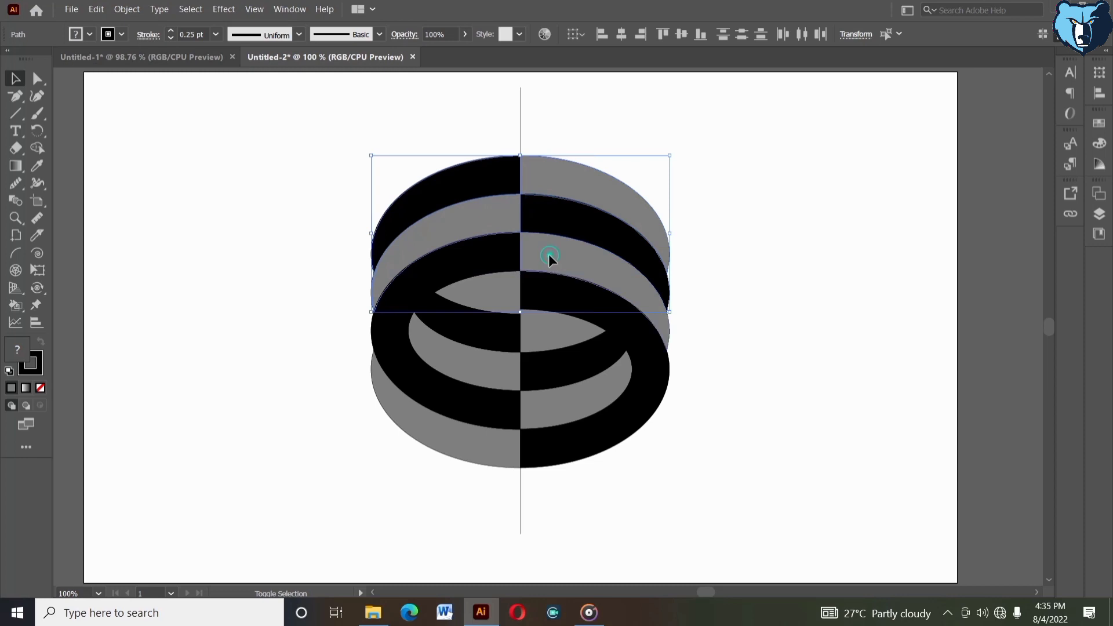
pyautogui.keyDown('shift'); pyautogui.click(490, 261); pyautogui.keyUp('shift')
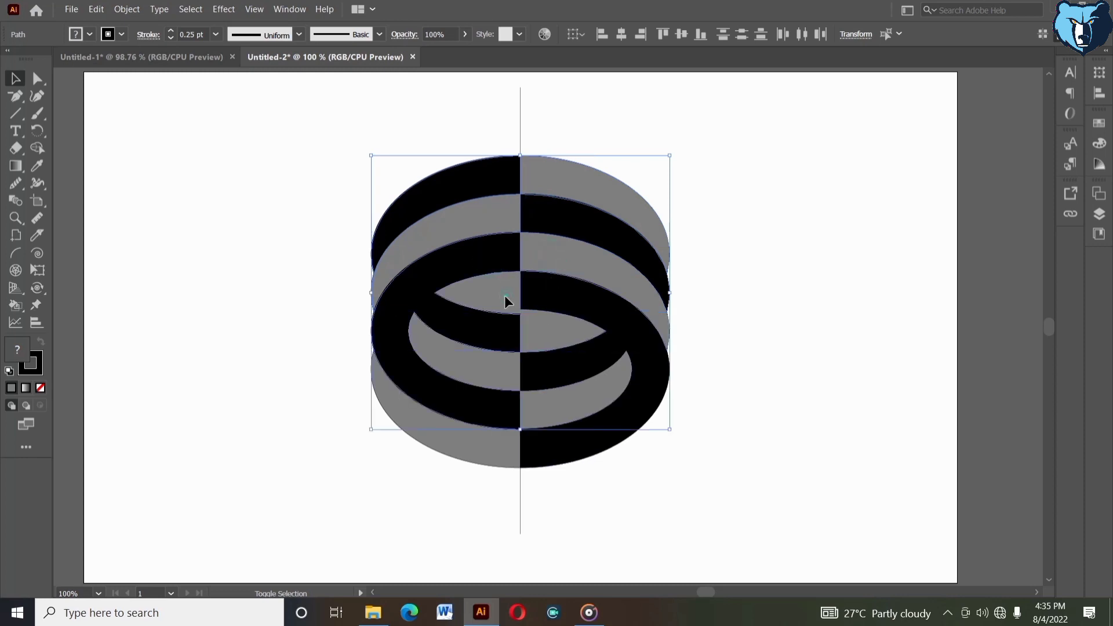
pyautogui.keyDown('shift'); pyautogui.click(541, 298); pyautogui.keyUp('shift')
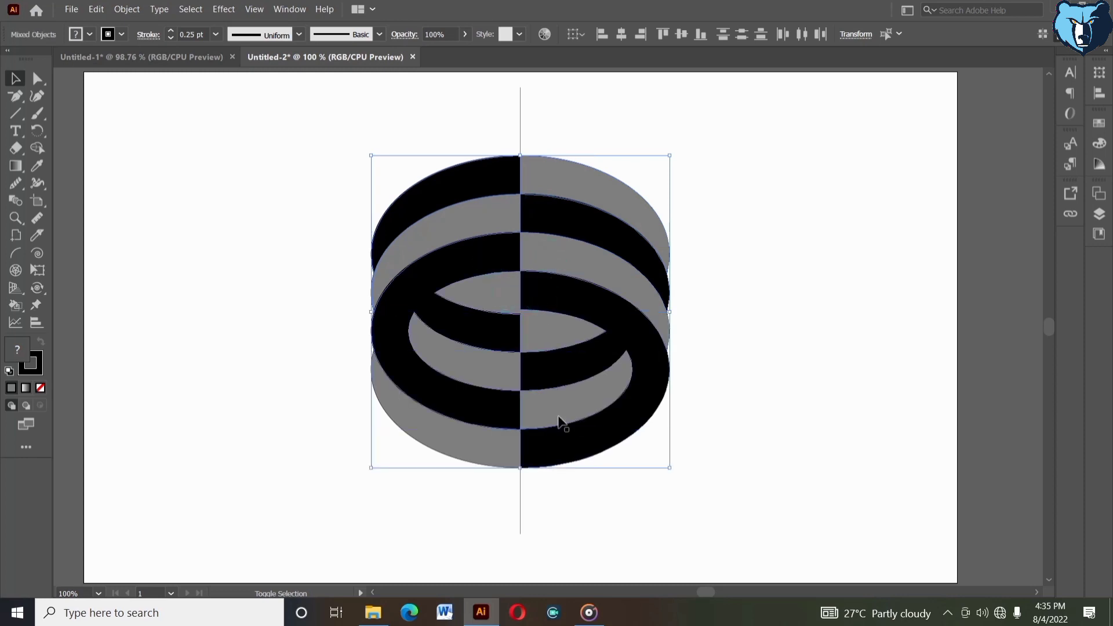
pyautogui.click(96, 10)
pyautogui.click(107, 53)
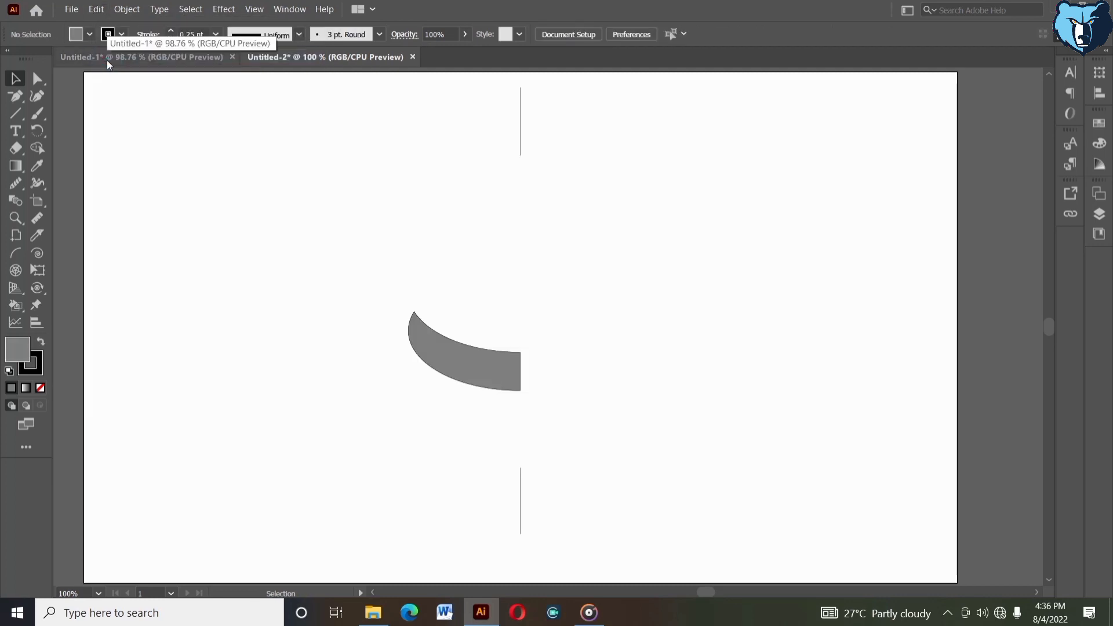
pyautogui.hotkey('ctrl', 'f')
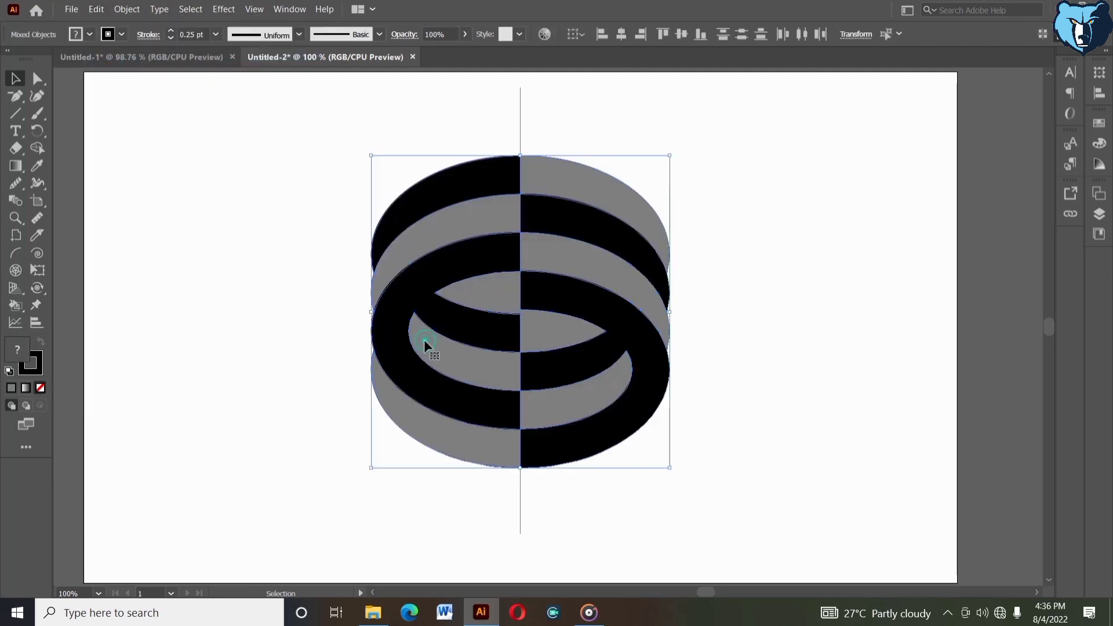
pyautogui.click(96, 10)
pyautogui.click(107, 54)
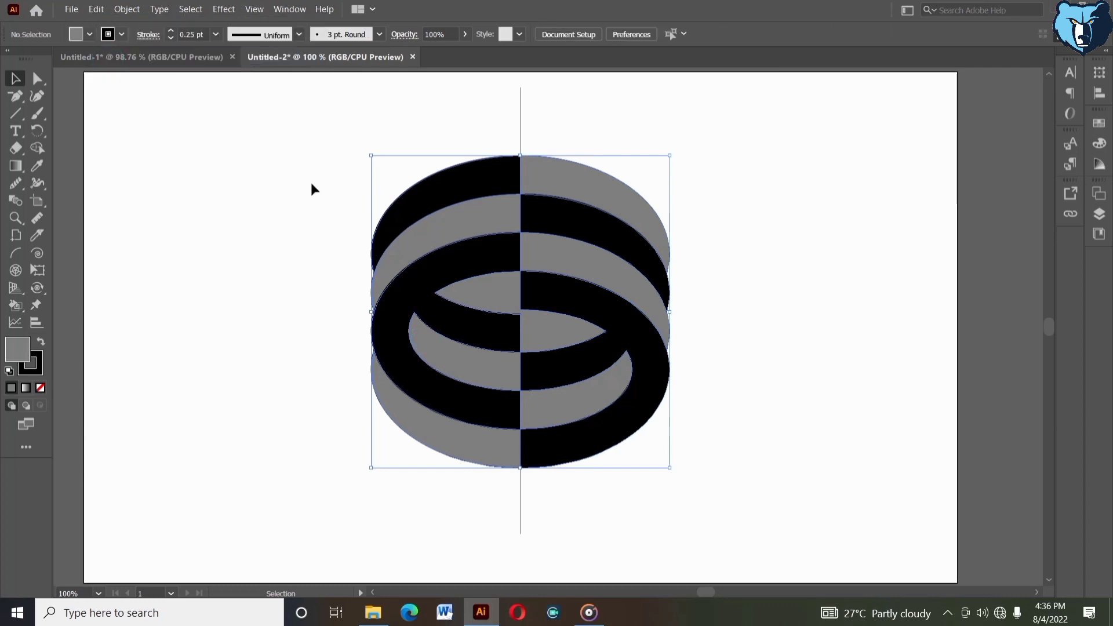
# - Delete the leftover line segments and paste the ring pieces back at their original position
pyautogui.moveTo(339, 128); pyautogui.dragTo(568, 499)
pyautogui.press('Delete')
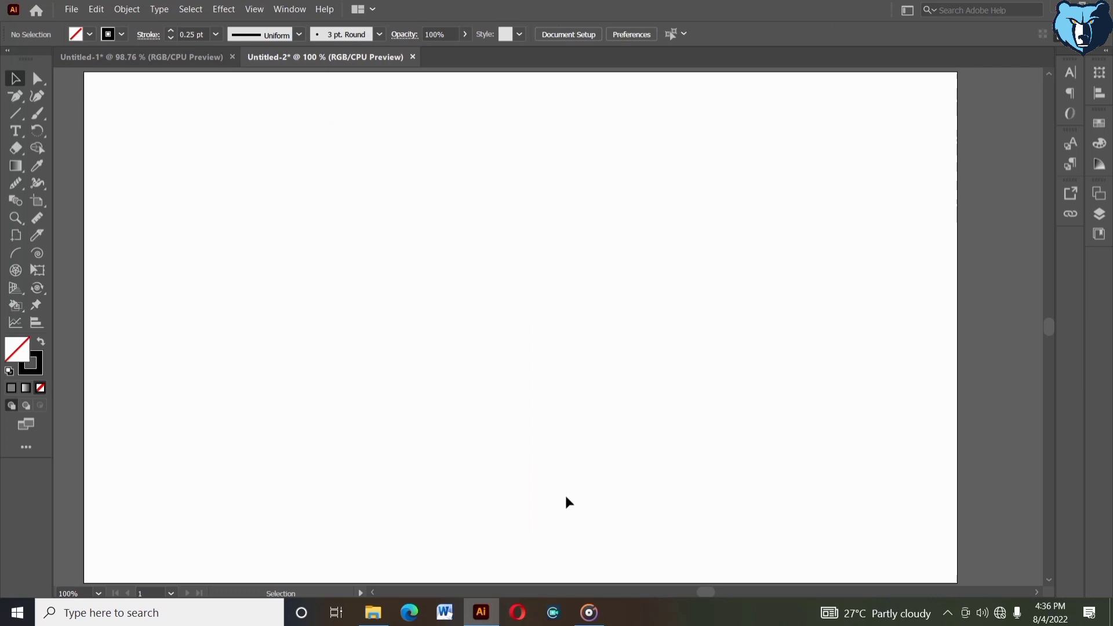
pyautogui.click(96, 10)
pyautogui.click(119, 127)
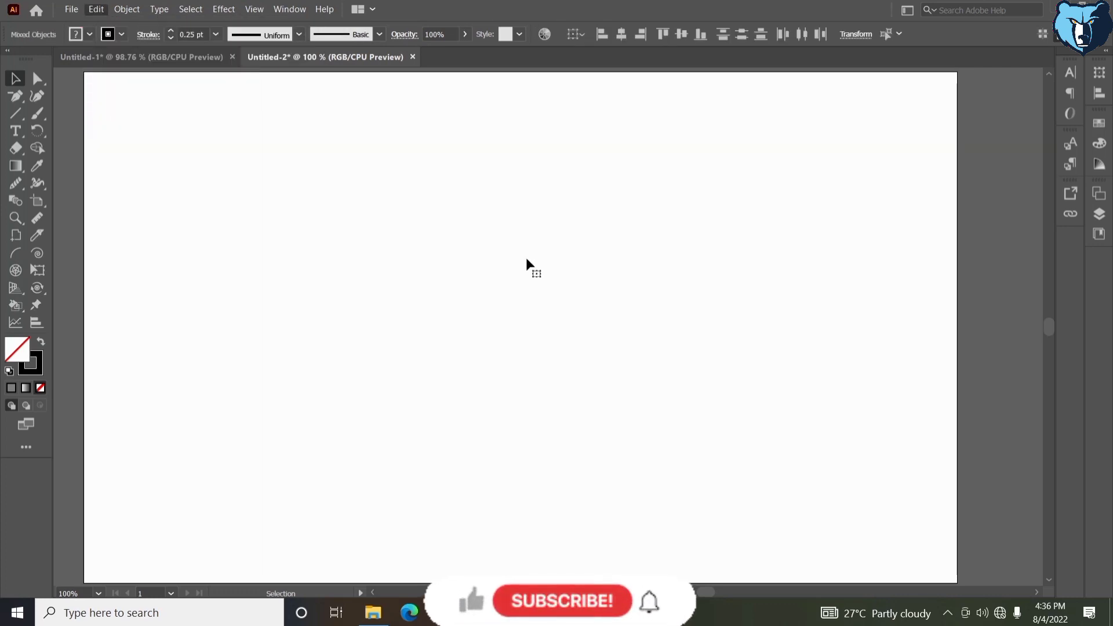
pyautogui.hotkey('ctrl', '0')
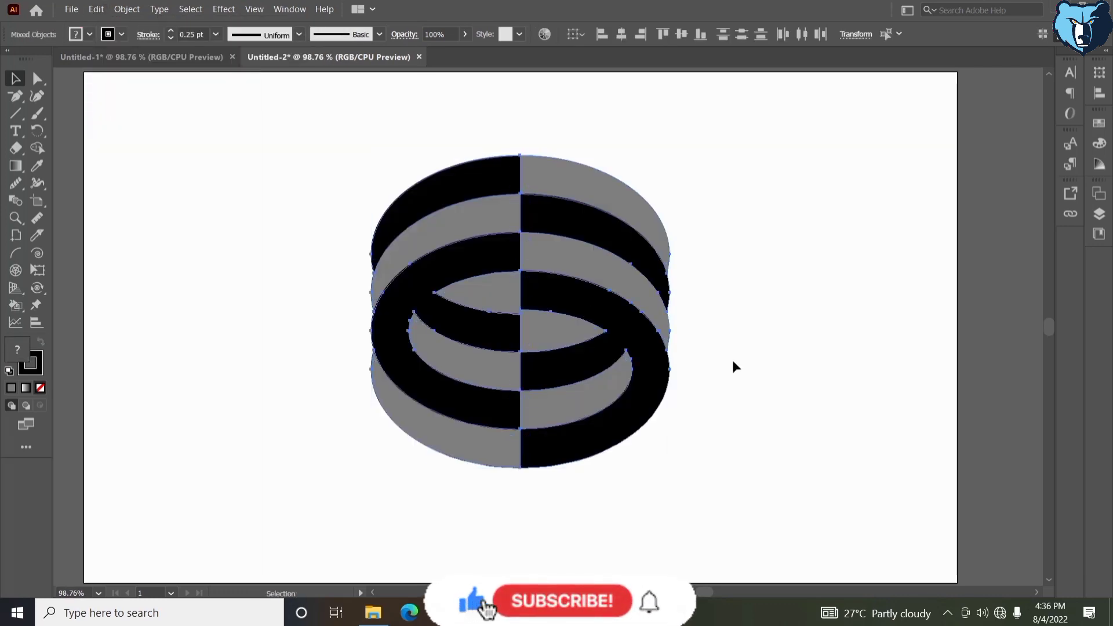
pyautogui.click(724, 349)
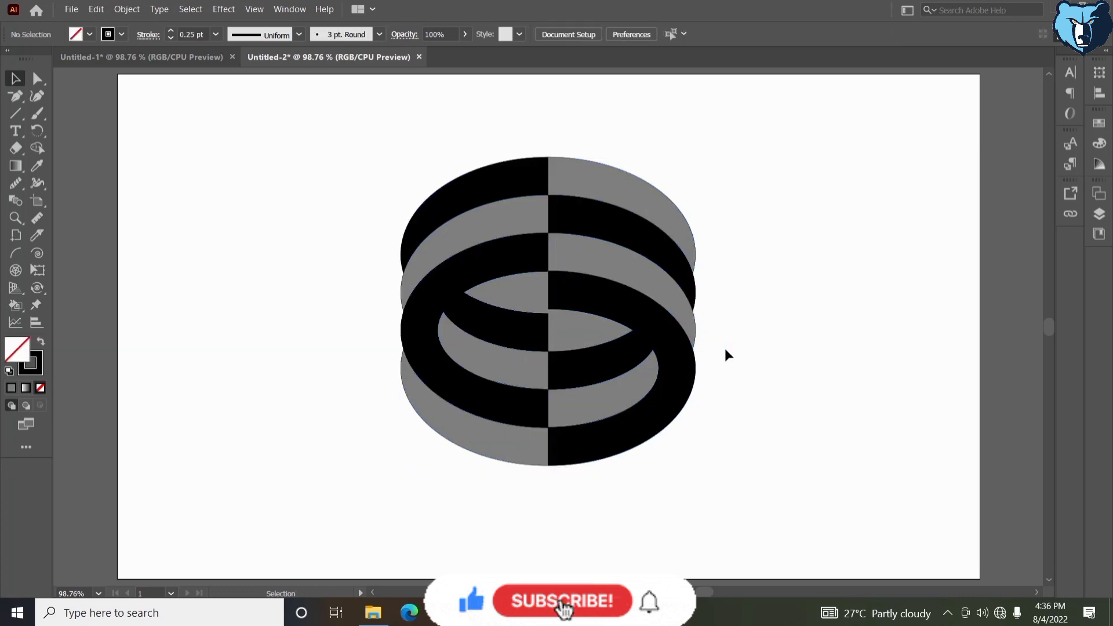
# - Select the whole logo and preview a rotation of -40°
pyautogui.click(598, 185)
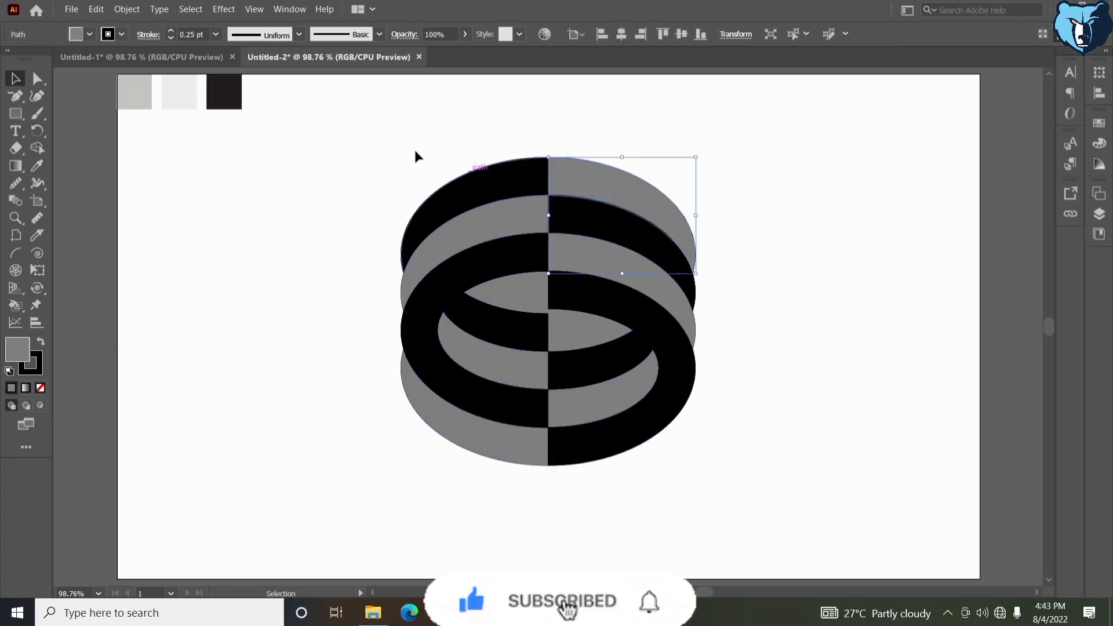
pyautogui.moveTo(393, 119); pyautogui.dragTo(746, 516)
pyautogui.rightClick(753, 241)
pyautogui.moveTo(794, 367)
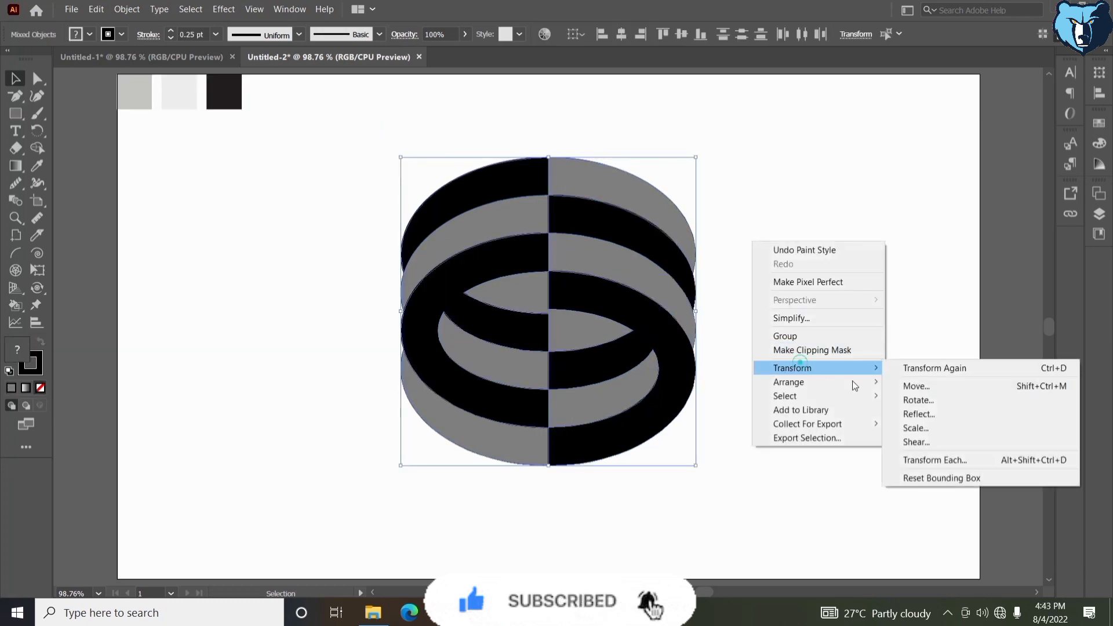
pyautogui.click(899, 402)
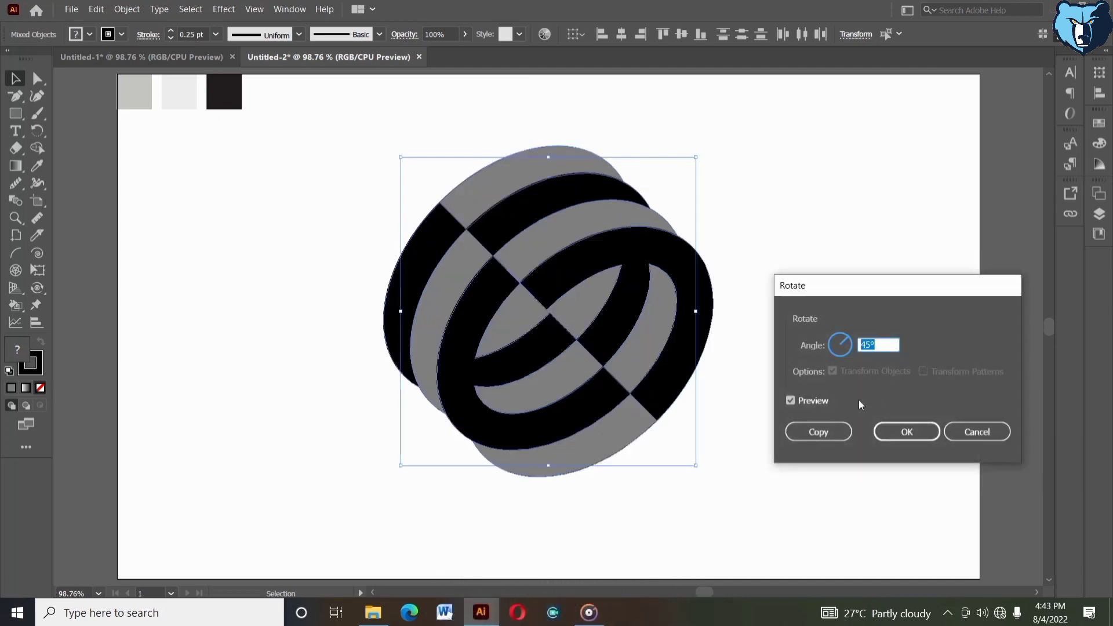
pyautogui.write('0')
pyautogui.press('Tab')
pyautogui.write('-40')
pyautogui.press('Tab')
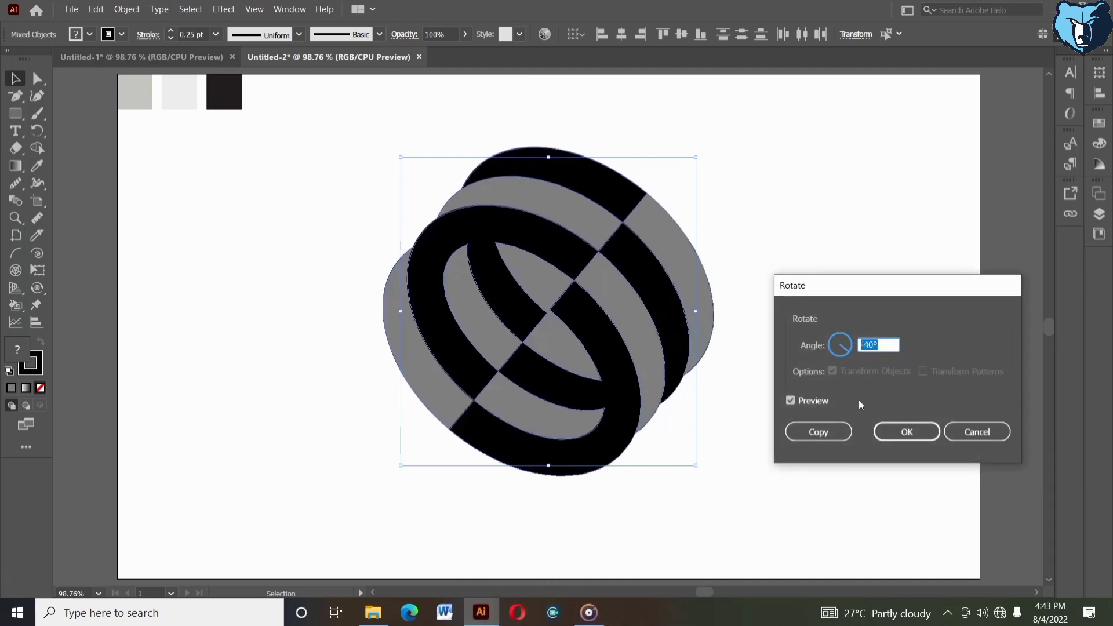
# - Set the logo's rotation angle to -45° and apply it
pyautogui.write('-50')
pyautogui.press('Tab')
pyautogui.press('Up')
pyautogui.press('Up')
pyautogui.press('Up')
pyautogui.press('Up')
pyautogui.press('Up')
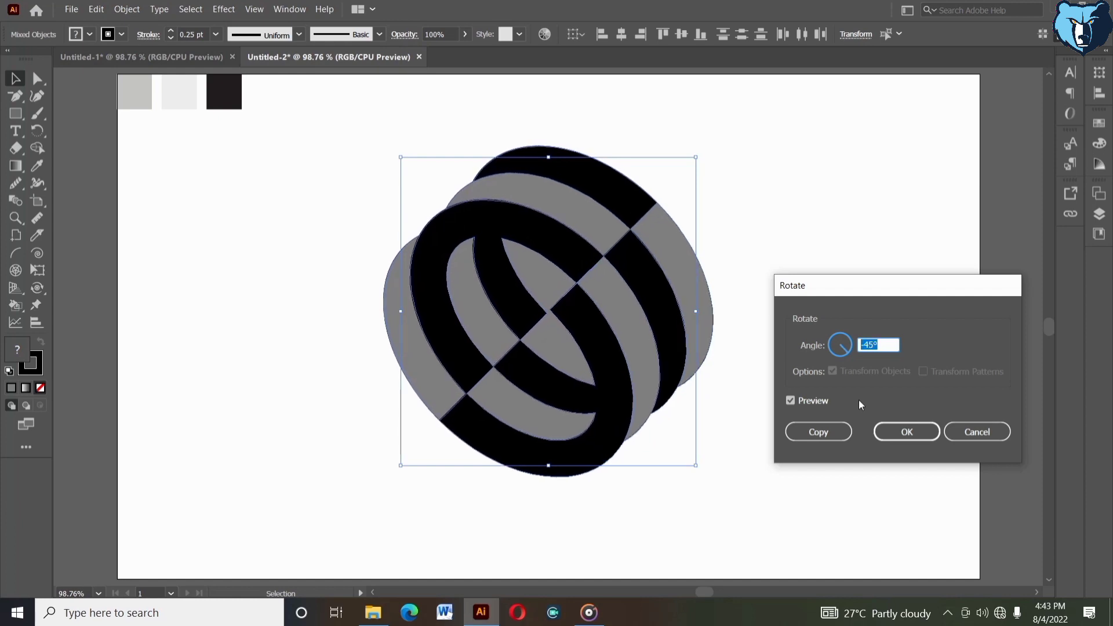
pyautogui.click(907, 432)
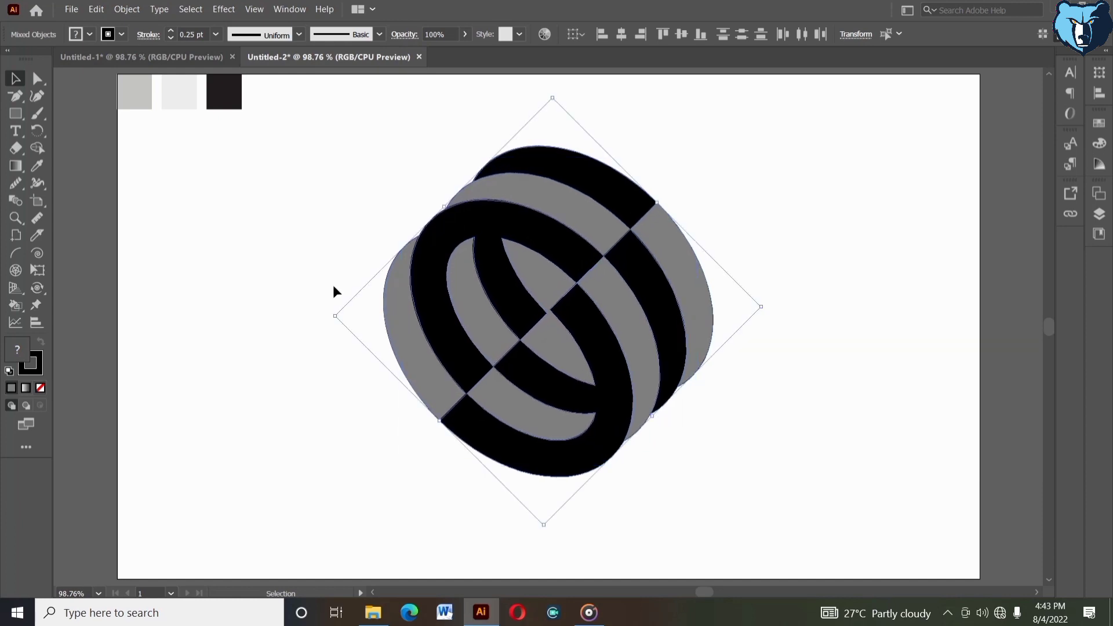
pyautogui.click(273, 247)
pyautogui.click(521, 180)
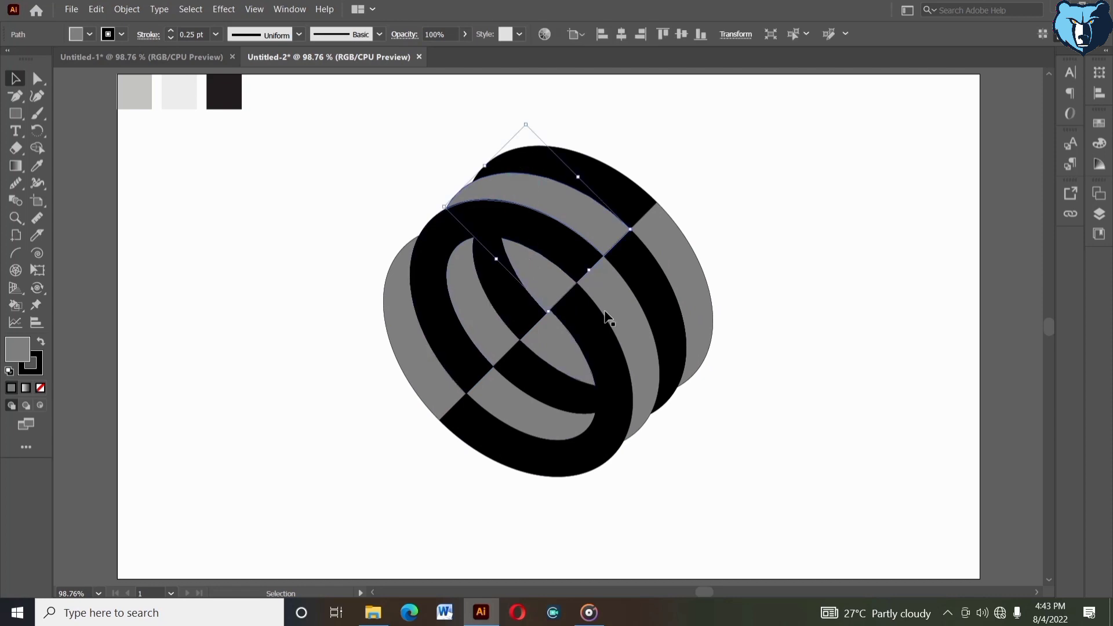
pyautogui.keyDown('shift'); pyautogui.click(673, 272); pyautogui.keyUp('shift')
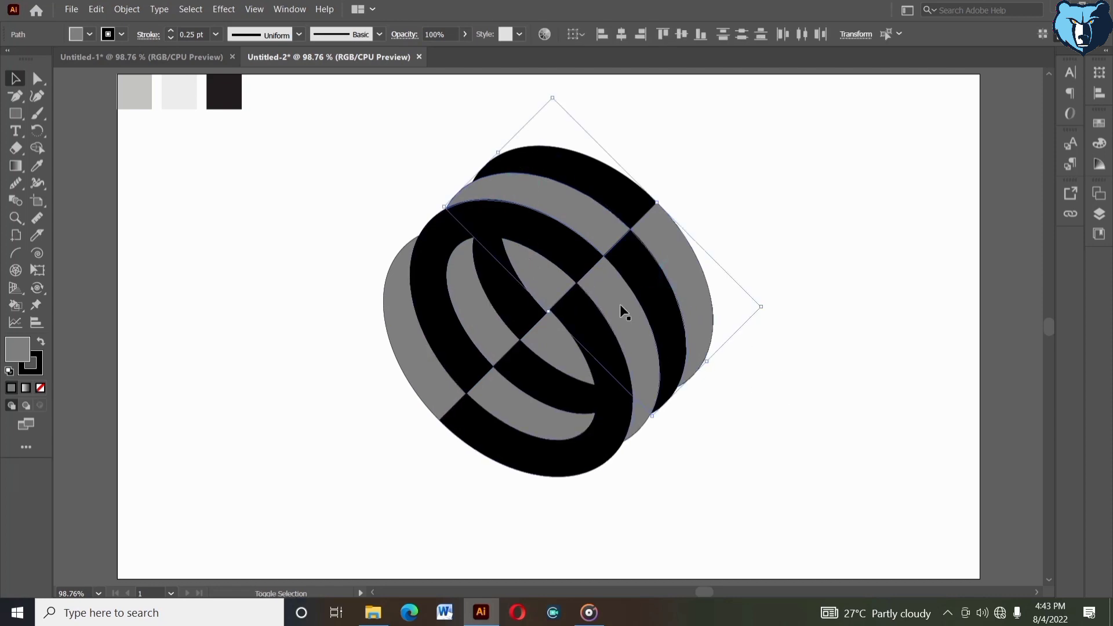
pyautogui.keyDown('shift'); pyautogui.click(487, 387); pyautogui.keyUp('shift')
pyautogui.keyDown('shift'); pyautogui.click(425, 384); pyautogui.keyUp('shift')
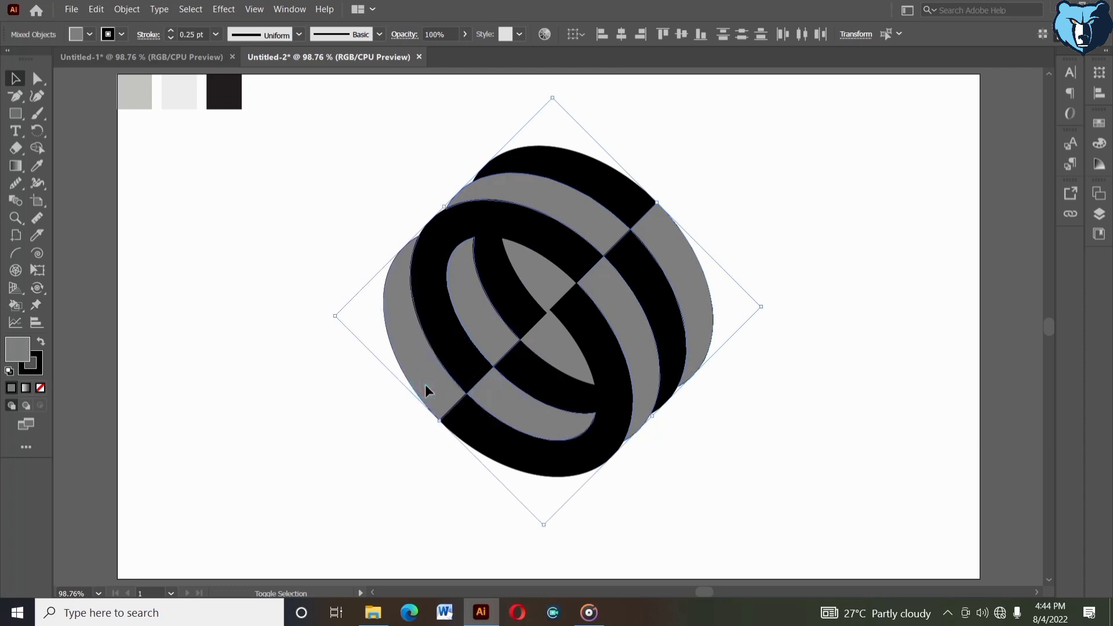
pyautogui.click(376, 405)
# - Recolor the outer gray bands on both sides and the central lens pieces with the light gray swatch's color
pyautogui.click(670, 262)
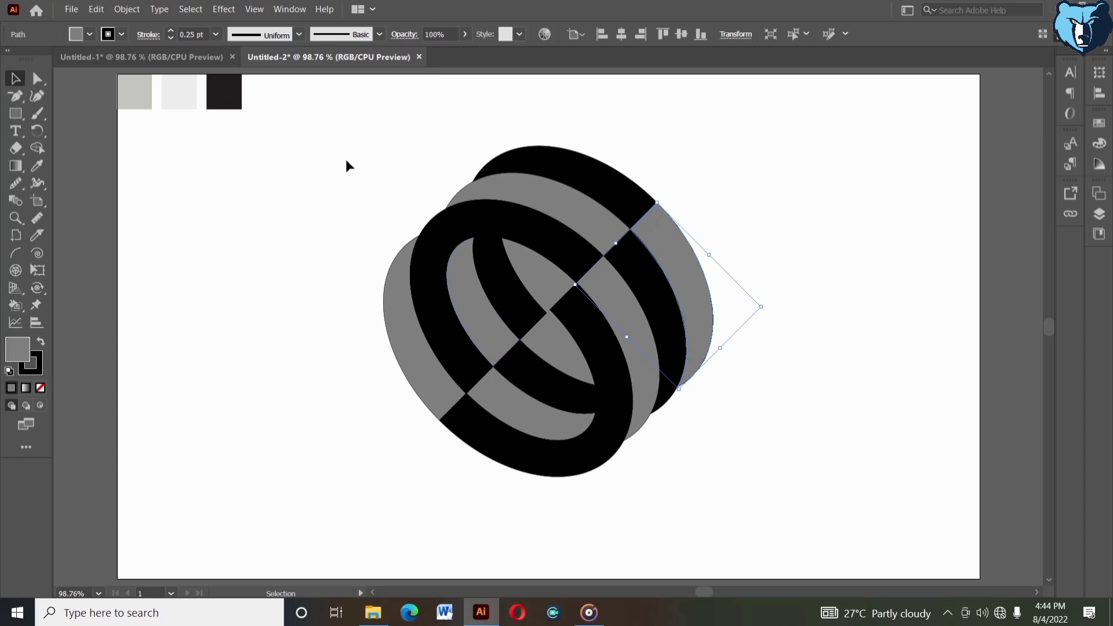
pyautogui.click(37, 166)
pyautogui.click(140, 88)
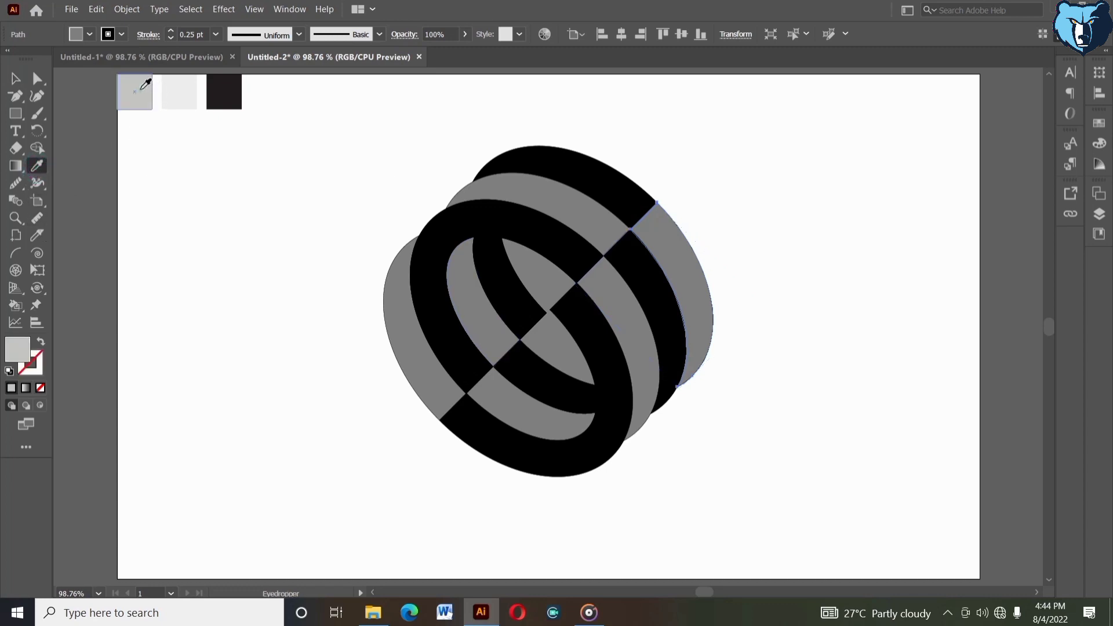
pyautogui.keyDown('ctrl'); pyautogui.click(405, 387); pyautogui.keyUp('ctrl')
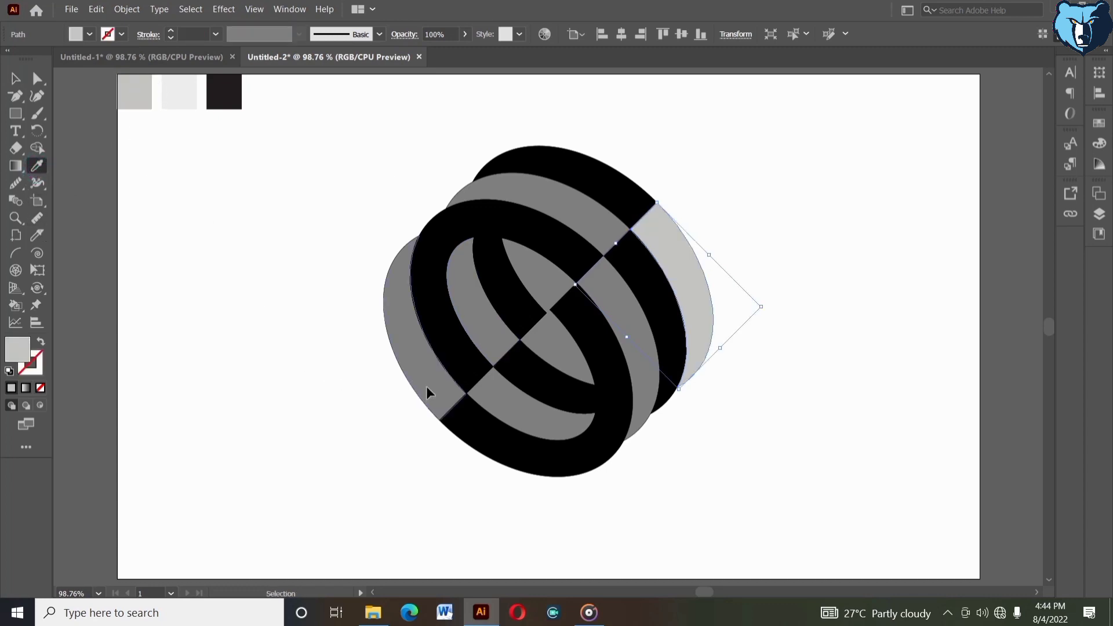
pyautogui.click(141, 79)
pyautogui.keyDown('ctrl'); pyautogui.click(552, 346); pyautogui.keyUp('ctrl')
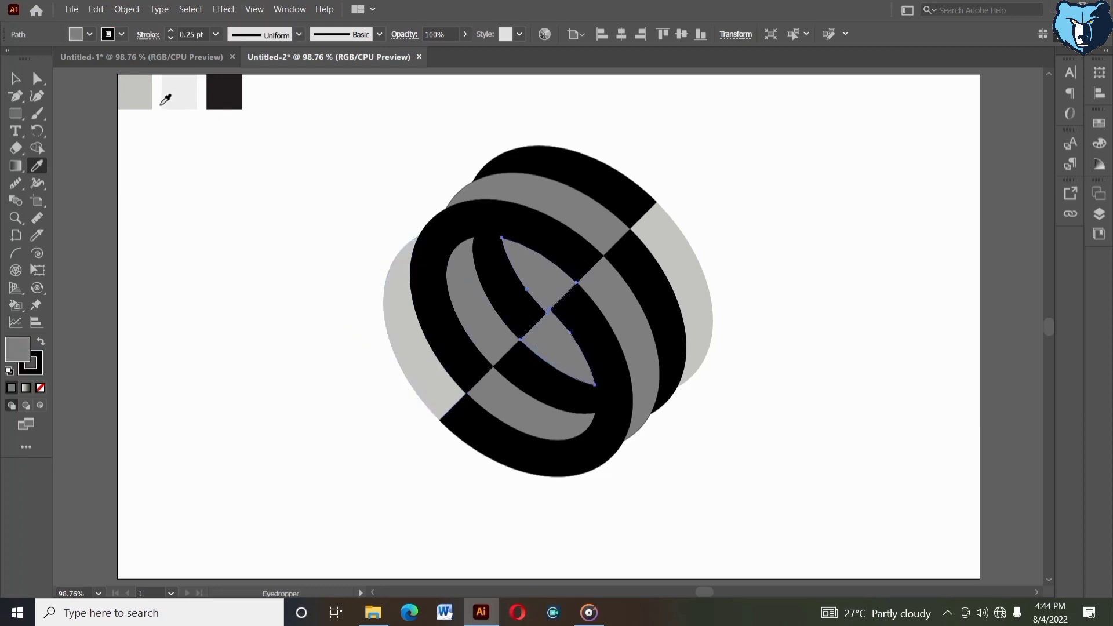
pyautogui.click(139, 93)
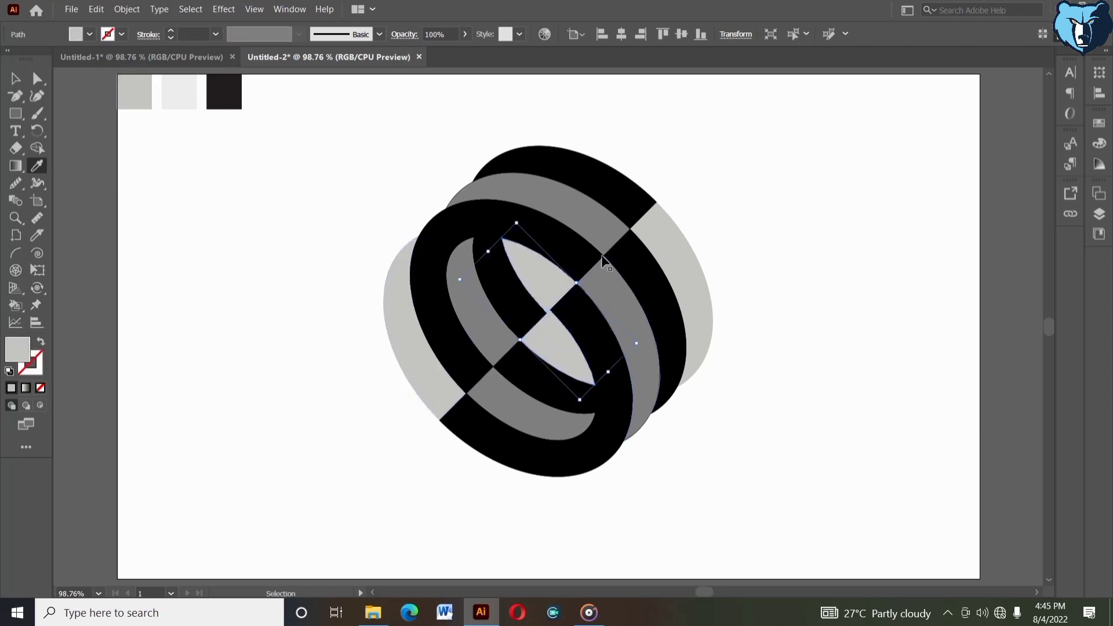
# - Recolor the four remaining mid-gray bands of the middle ring with the off-white swatch's color
pyautogui.keyDown('ctrl'); pyautogui.click(597, 234); pyautogui.keyUp('ctrl')
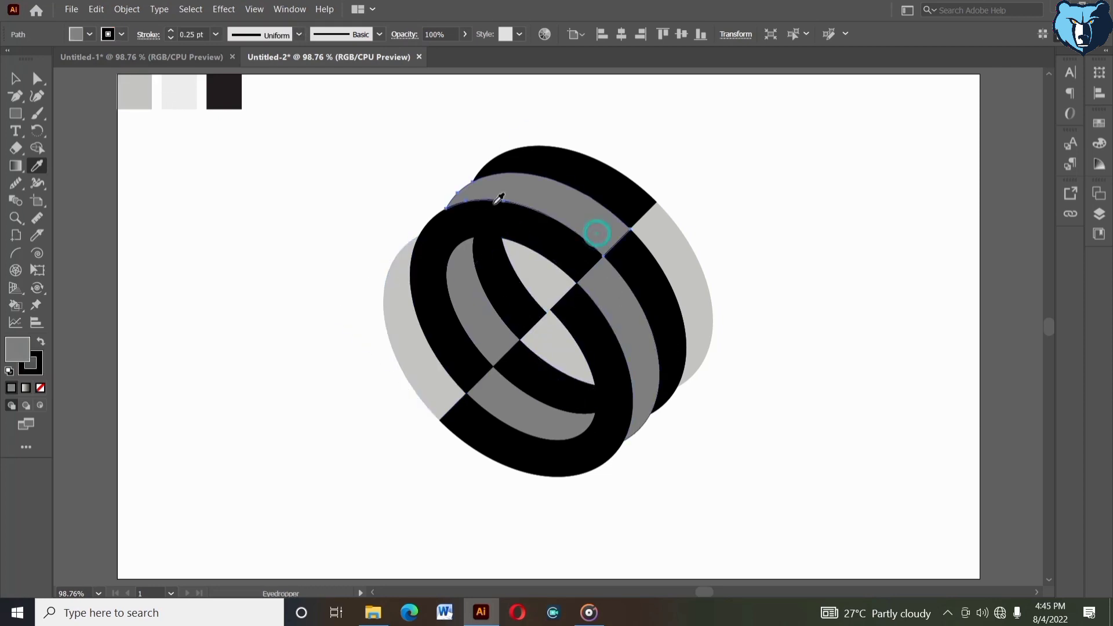
pyautogui.click(176, 88)
pyautogui.keyDown('ctrl'); pyautogui.click(613, 301); pyautogui.keyUp('ctrl')
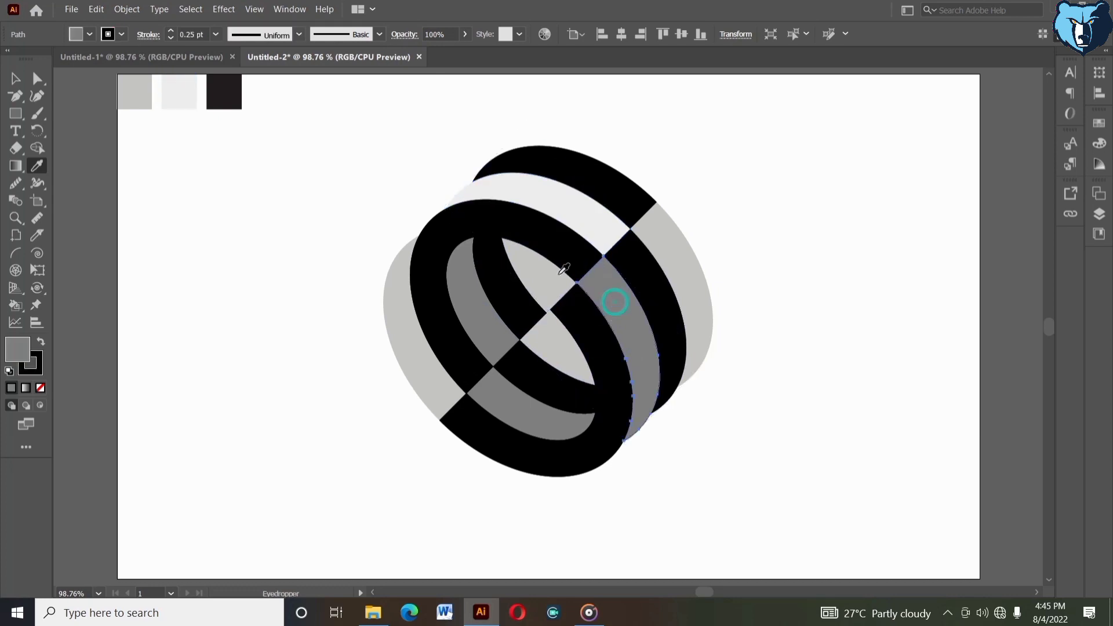
pyautogui.click(181, 98)
pyautogui.keyDown('ctrl'); pyautogui.click(481, 333); pyautogui.keyUp('ctrl')
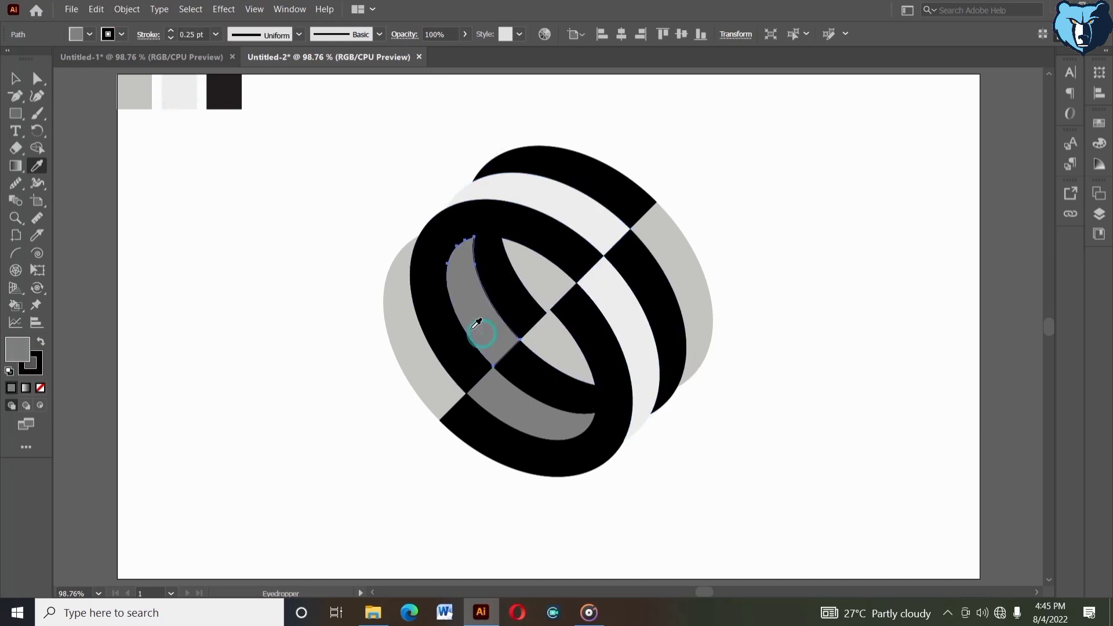
pyautogui.click(176, 98)
pyautogui.keyDown('ctrl'); pyautogui.click(543, 412); pyautogui.keyUp('ctrl')
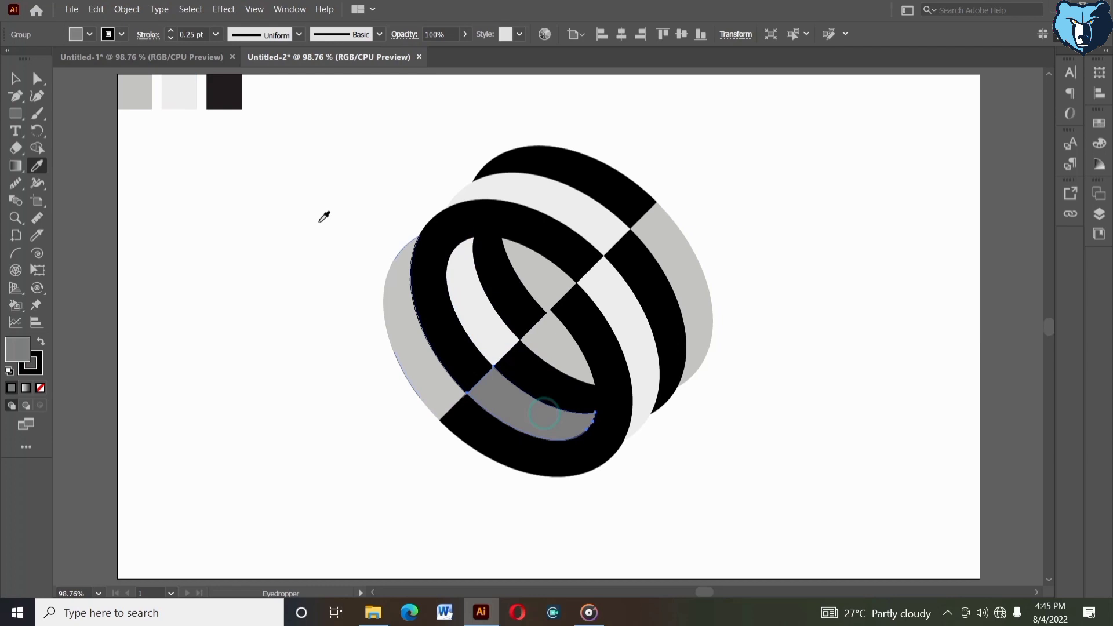
pyautogui.click(186, 95)
# - Recolor all black ring pieces with the dark charcoal swatch's color and deselect them
pyautogui.keyDown('ctrl'); pyautogui.click(607, 186); pyautogui.keyUp('ctrl')
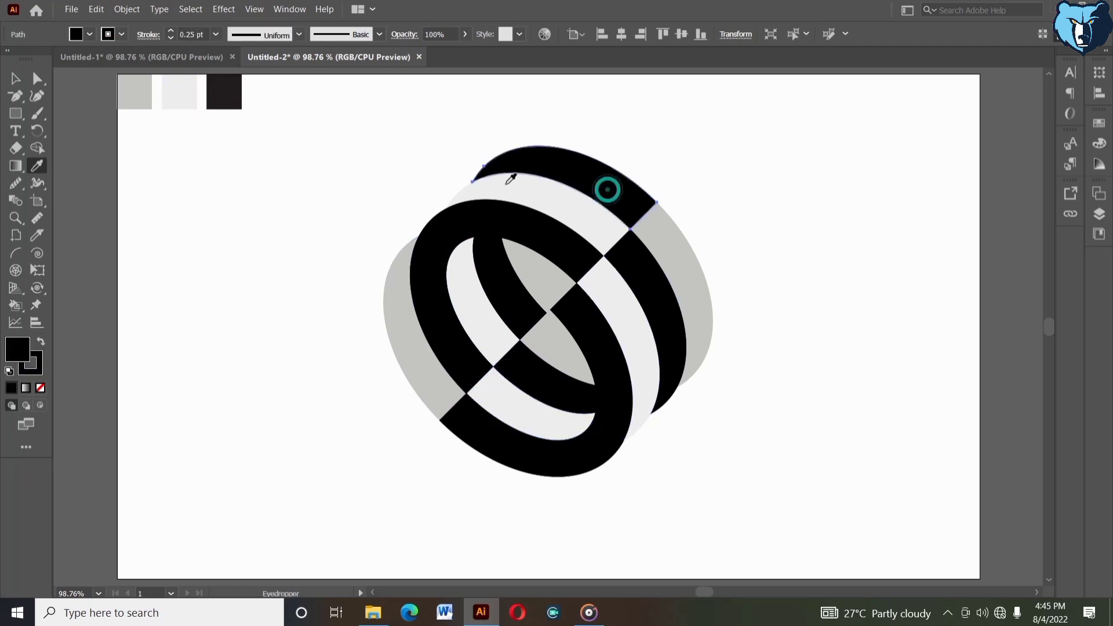
pyautogui.click(226, 93)
pyautogui.keyDown('ctrl'); pyautogui.click(636, 259); pyautogui.keyUp('ctrl')
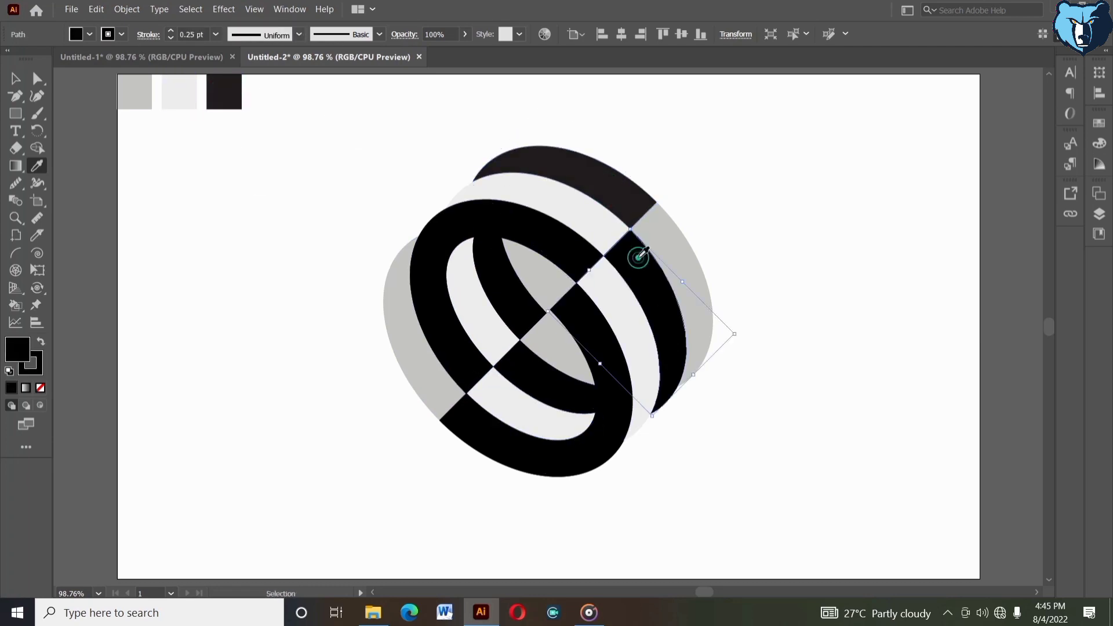
pyautogui.click(229, 93)
pyautogui.keyDown('ctrl'); pyautogui.click(530, 220); pyautogui.keyUp('ctrl')
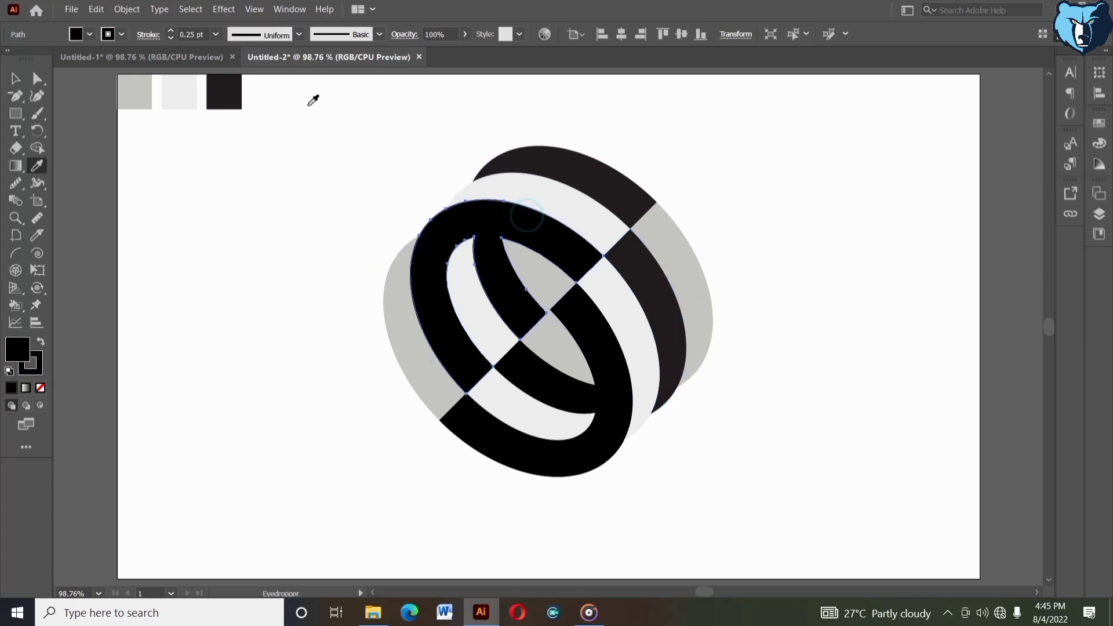
pyautogui.click(226, 90)
pyautogui.keyDown('ctrl'); pyautogui.click(605, 399); pyautogui.keyUp('ctrl')
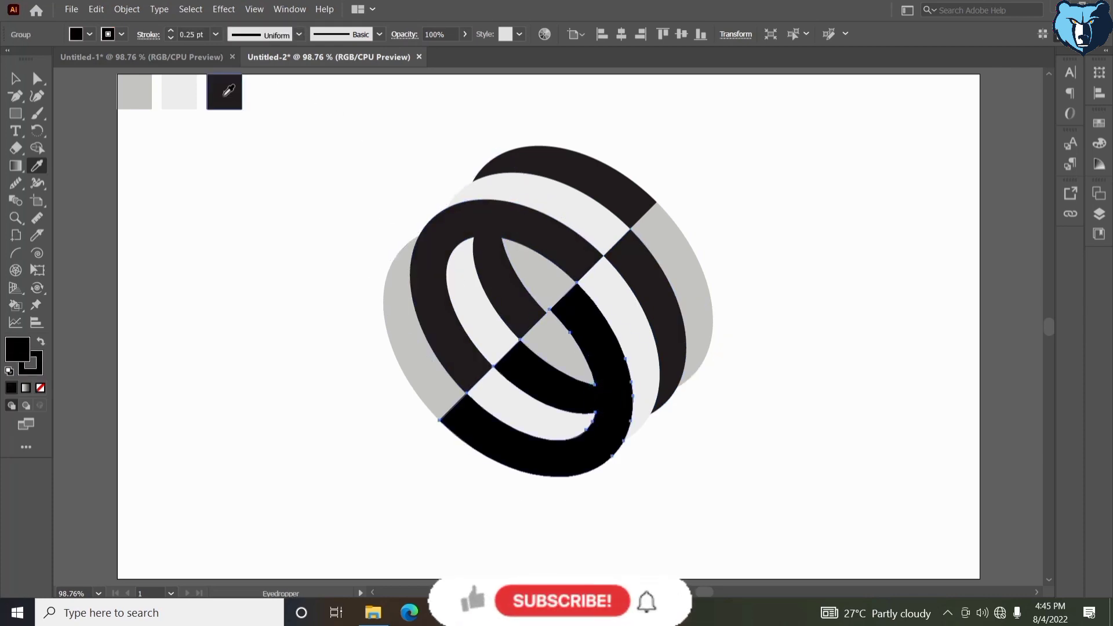
pyautogui.click(228, 91)
pyautogui.click(24, 78)
pyautogui.click(137, 169)
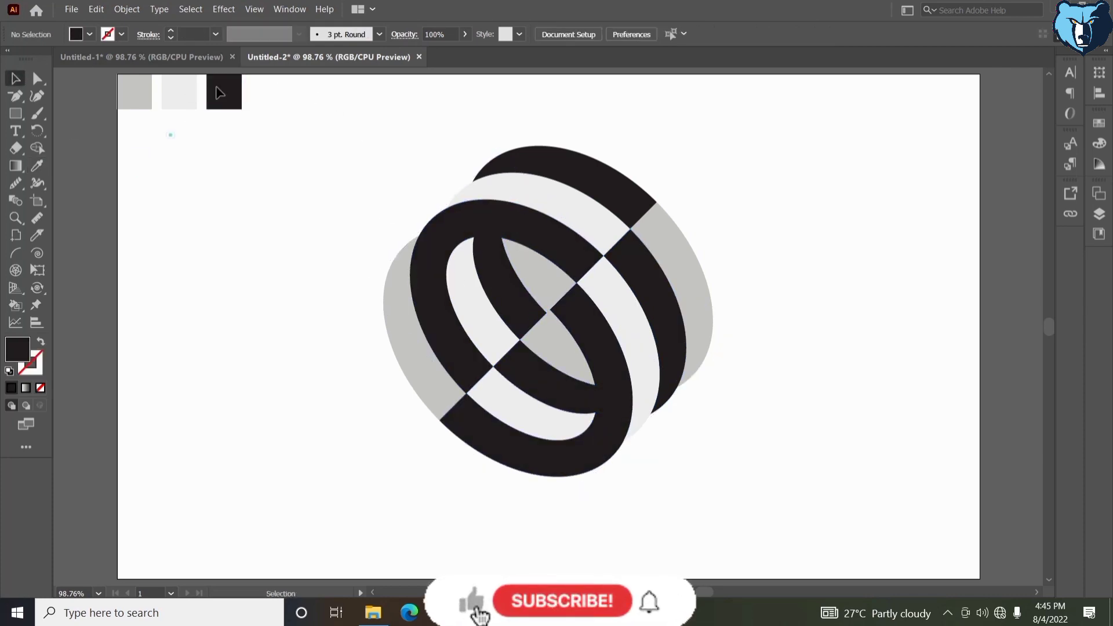
# - Delete the off-white and charcoal swatches and move the light gray swatch off the artboard
pyautogui.moveTo(155, 150); pyautogui.dragTo(235, 79)
pyautogui.press('Delete')
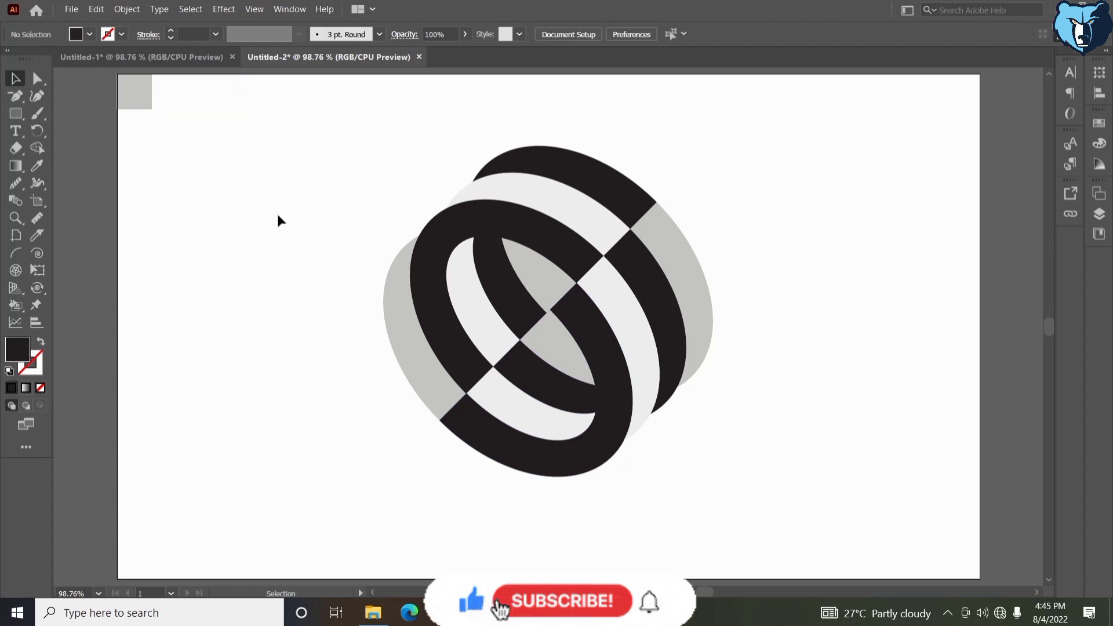
pyautogui.click(242, 231)
pyautogui.moveTo(134, 88); pyautogui.dragTo(82, 82)
# - Select all the logo pieces and group them
pyautogui.moveTo(380, 124); pyautogui.dragTo(715, 501)
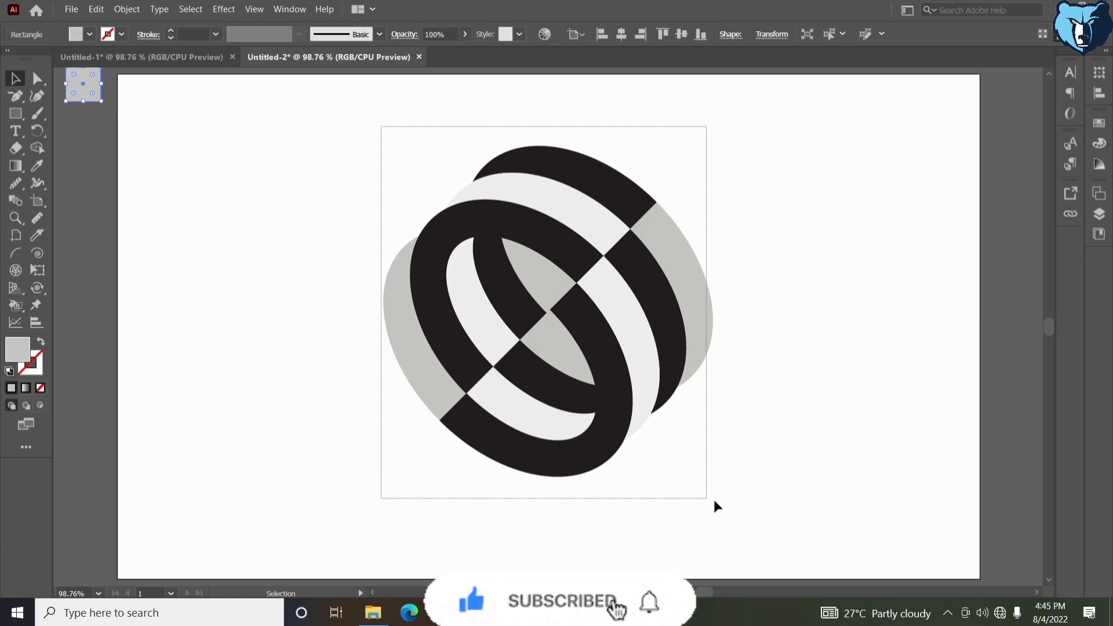
pyautogui.rightClick(748, 272)
pyautogui.click(764, 417)
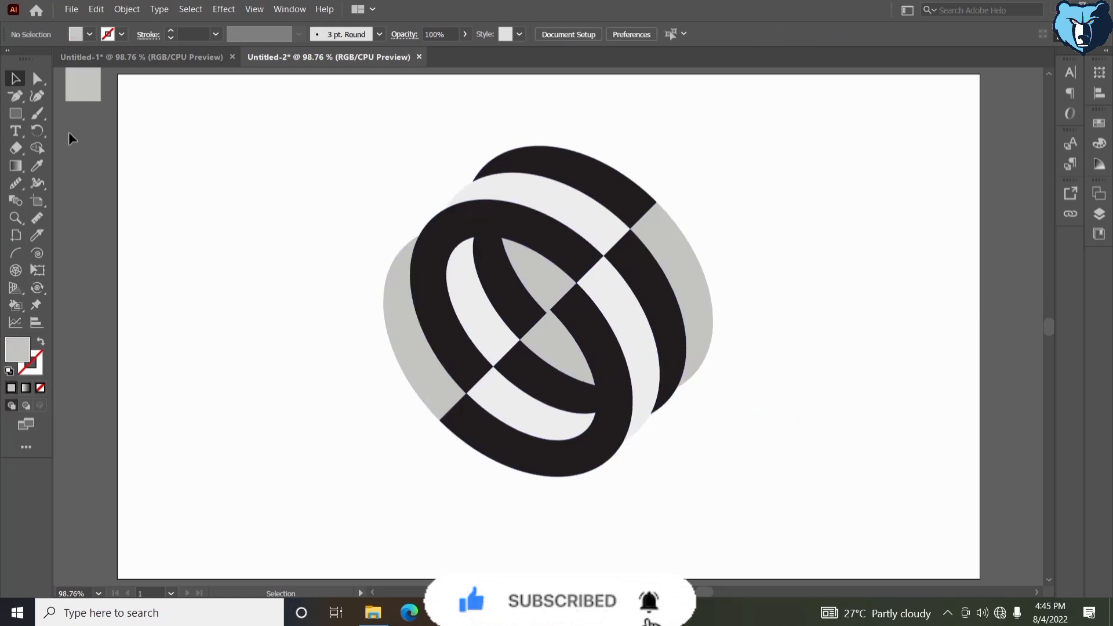
# - Draw a background rectangle covering the whole artboard and fill it with the light gray swatch's color
pyautogui.moveTo(17, 119); pyautogui.dragTo(87, 115)
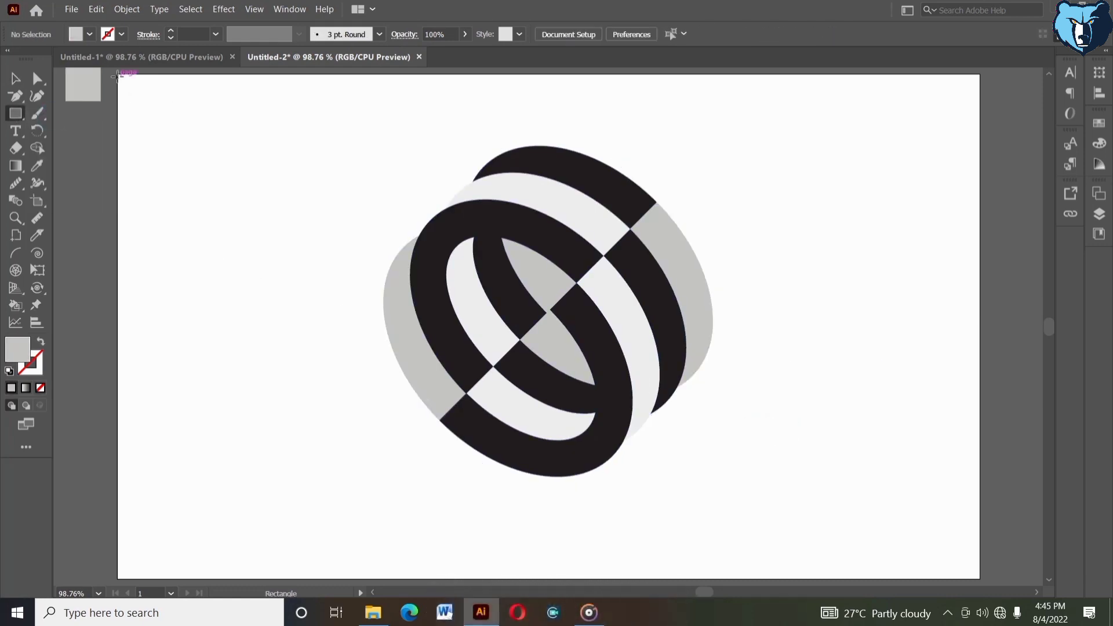
pyautogui.moveTo(124, 78); pyautogui.dragTo(979, 579)
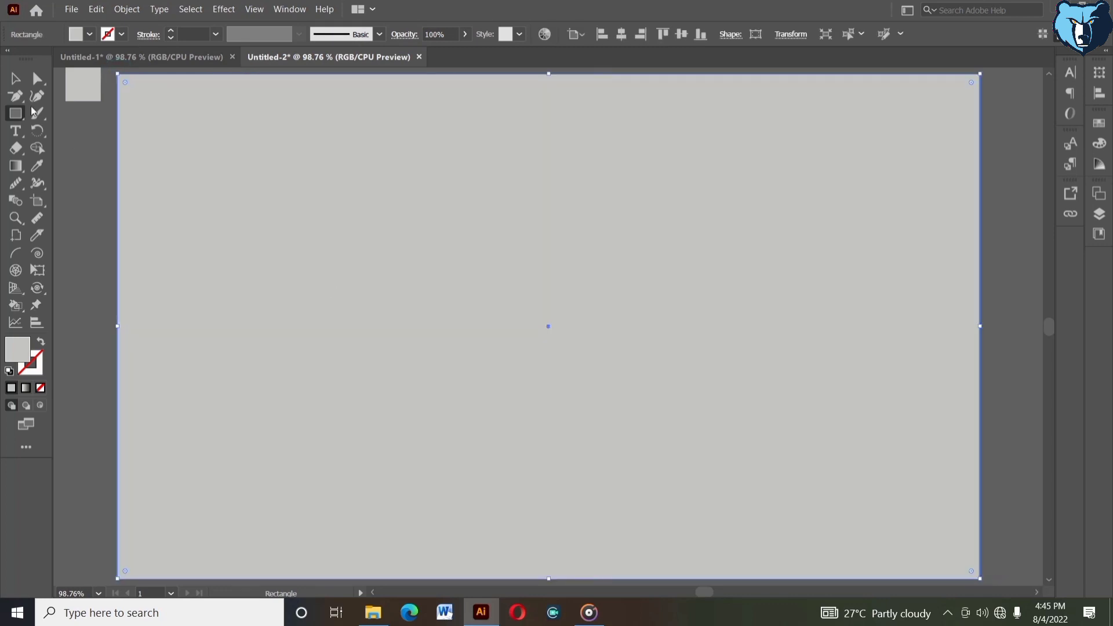
pyautogui.click(16, 79)
pyautogui.click(36, 167)
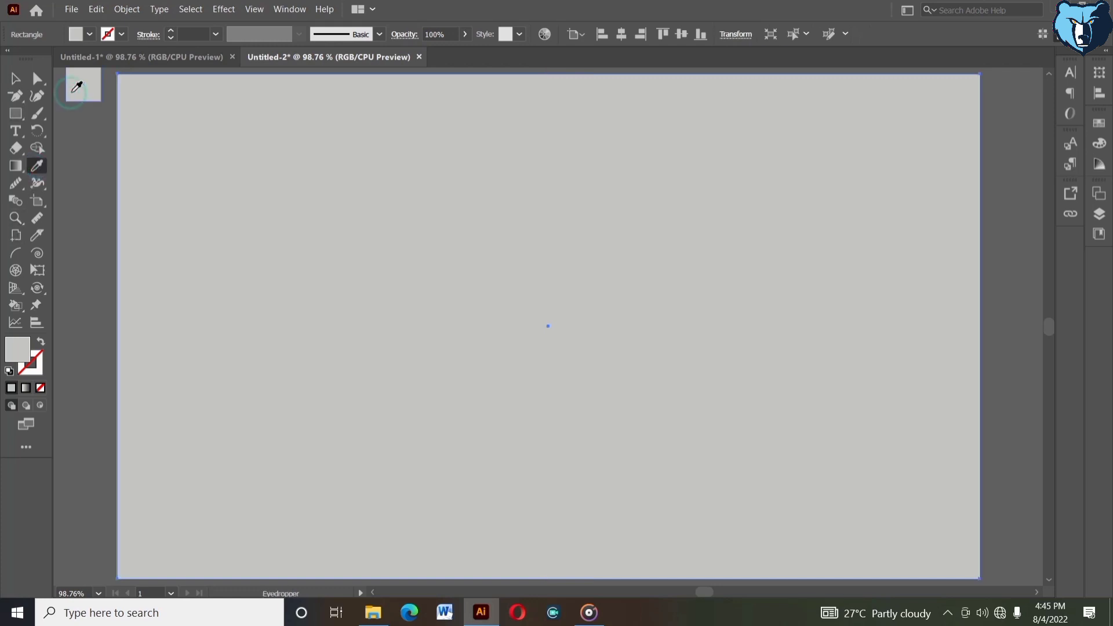
# - Delete the light gray swatch beside the artboard and send the background rectangle to the back
pyautogui.click(16, 78)
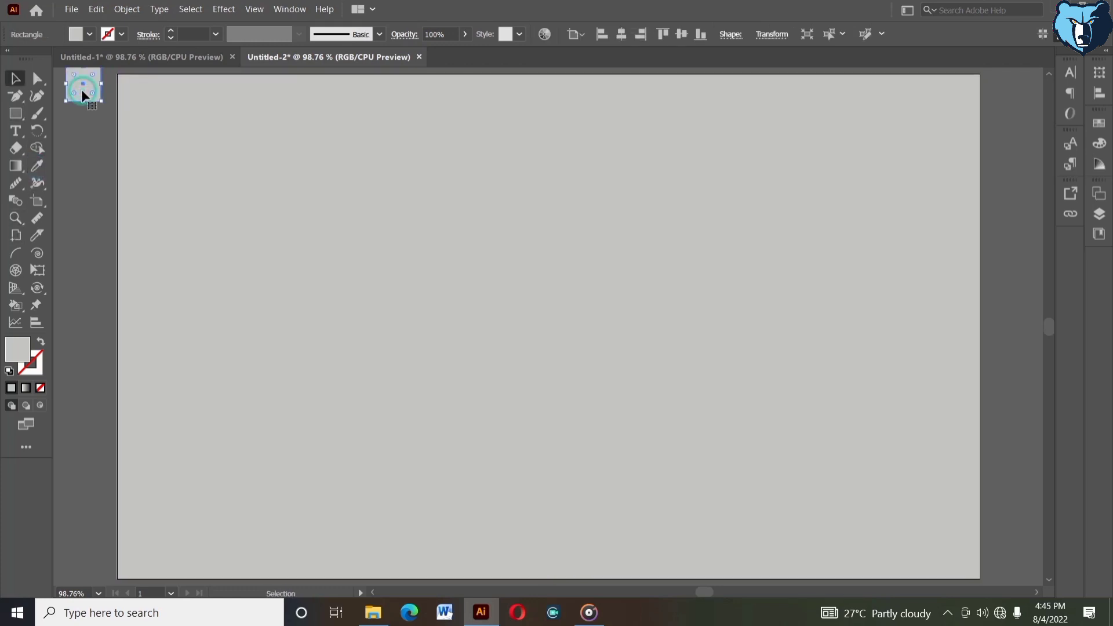
pyautogui.click(211, 128)
pyautogui.rightClick(211, 128)
pyautogui.moveTo(256, 352)
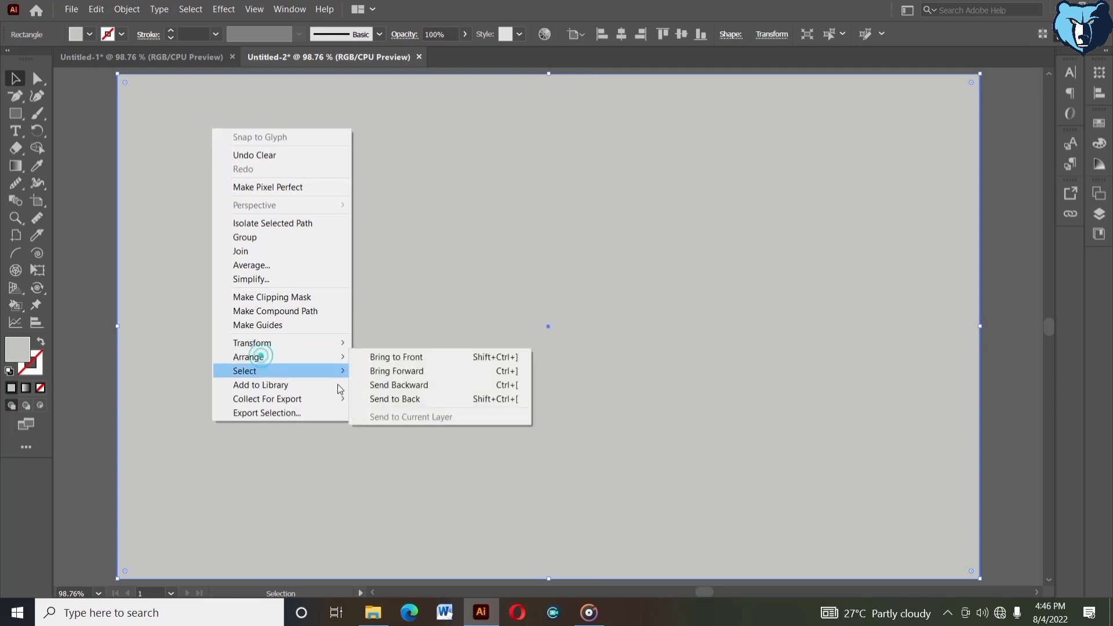
pyautogui.click(364, 397)
pyautogui.click(1006, 389)
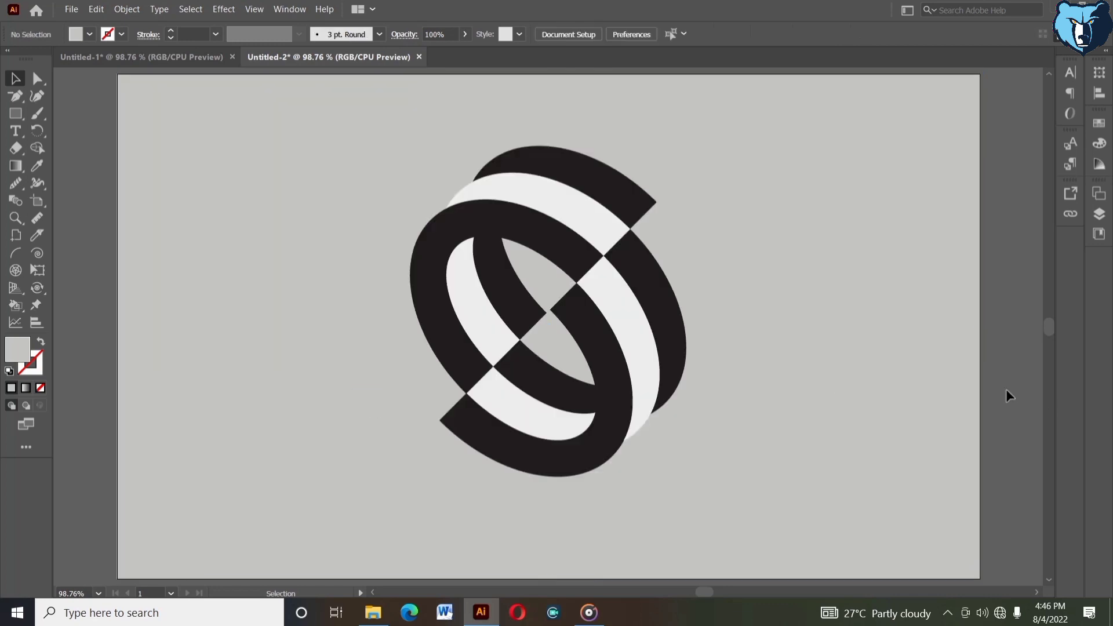
# - Scale the grouped logo down slightly around its center and deselect it
pyautogui.click(666, 350)
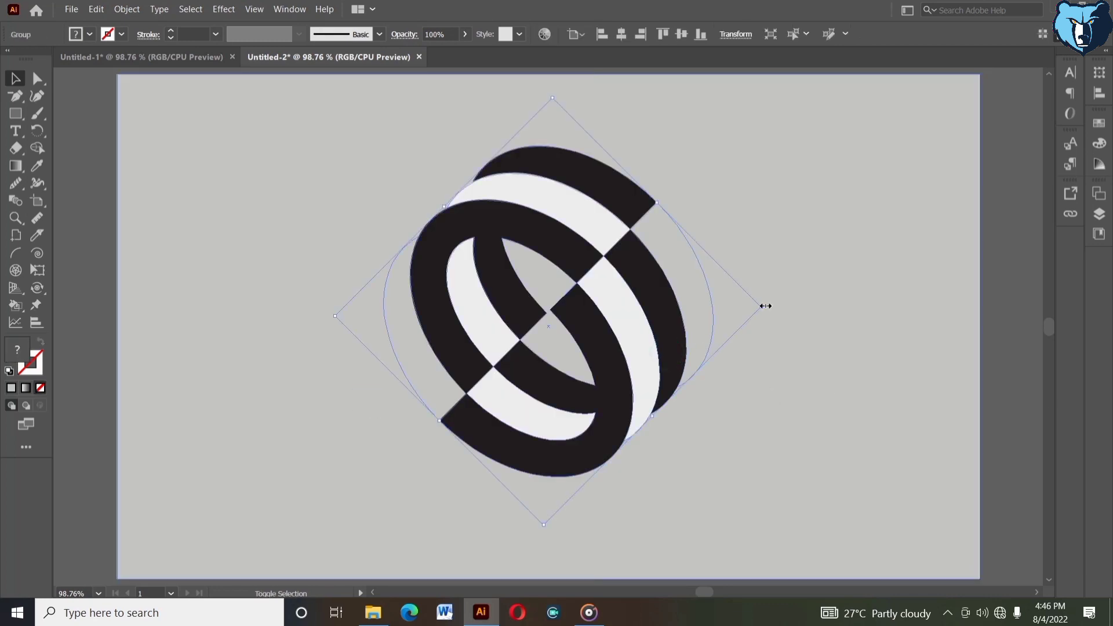
pyautogui.moveTo(751, 309); pyautogui.dragTo(729, 311)
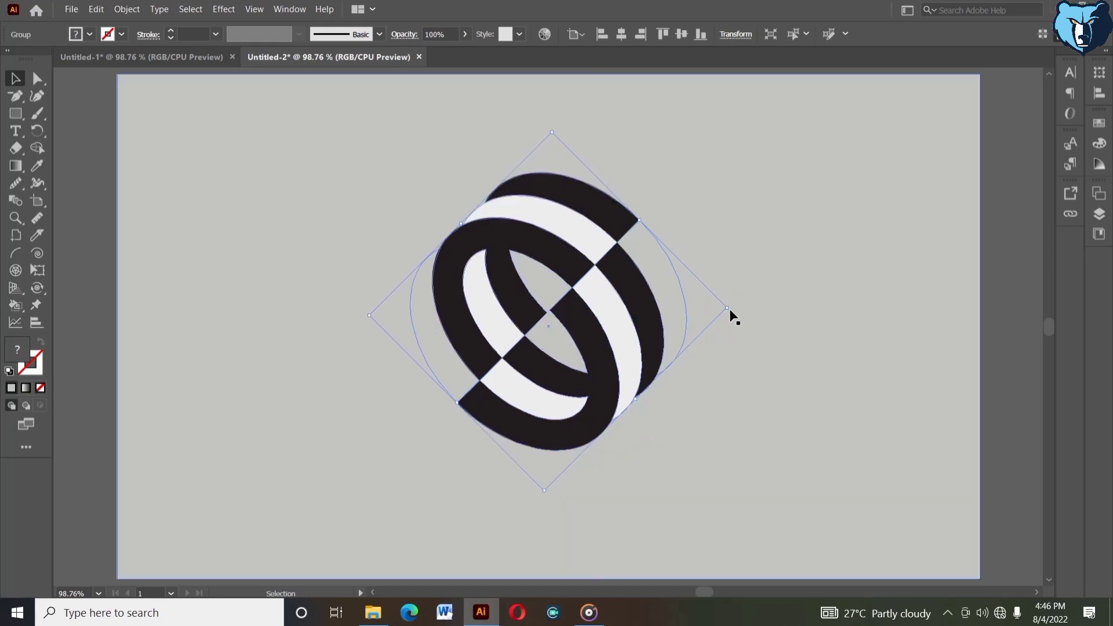
pyautogui.click(1001, 404)
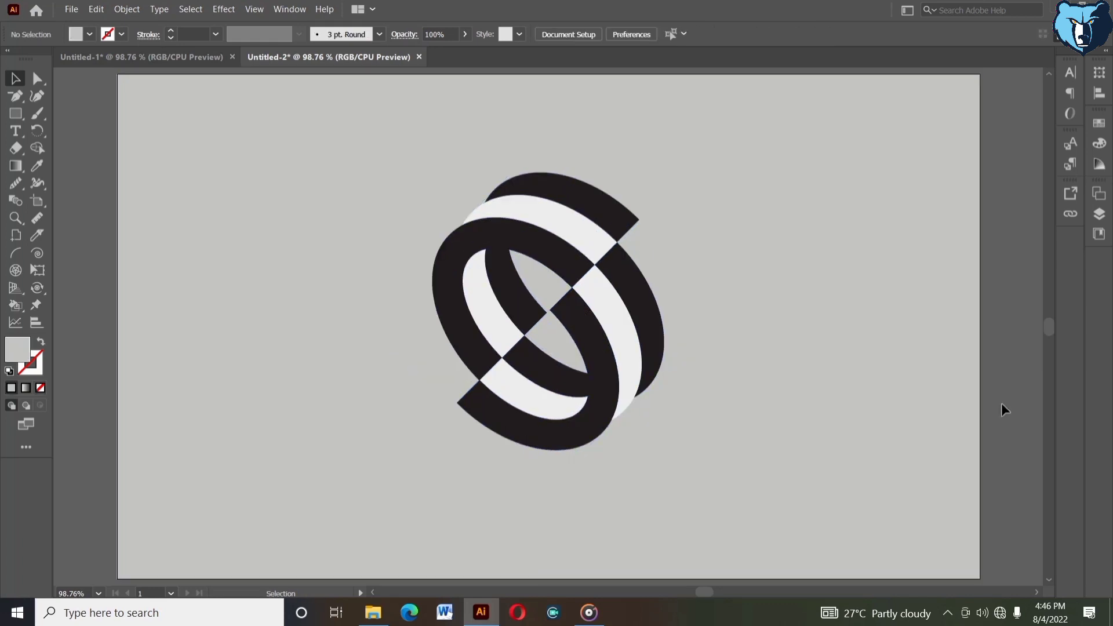